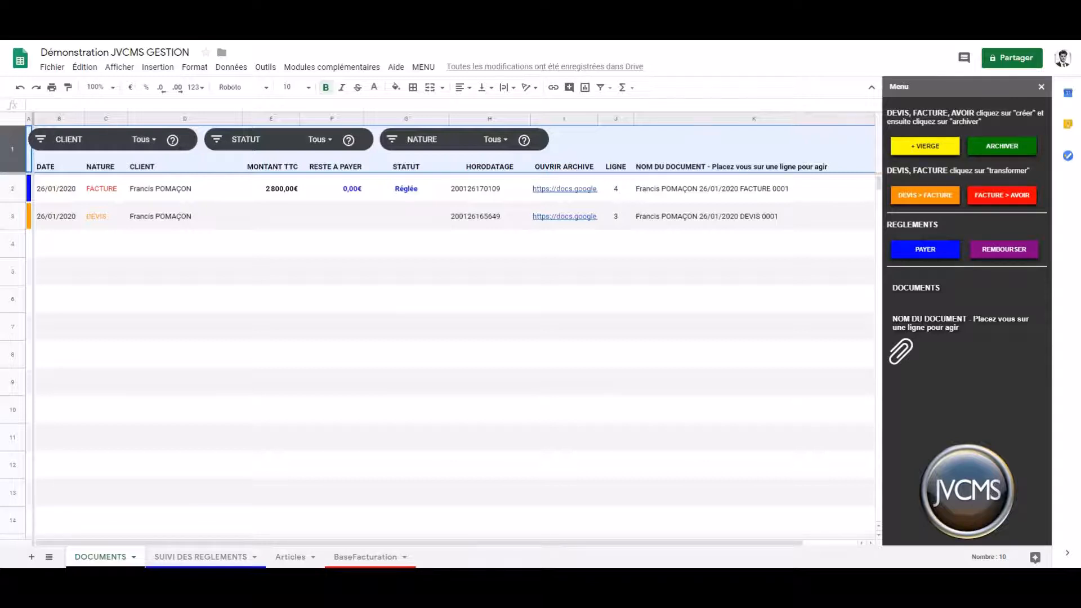
Create a credit note (avoir) from the FACTURE row dated 26/01/2020 and dismiss its instructions message
left_click(15, 186)
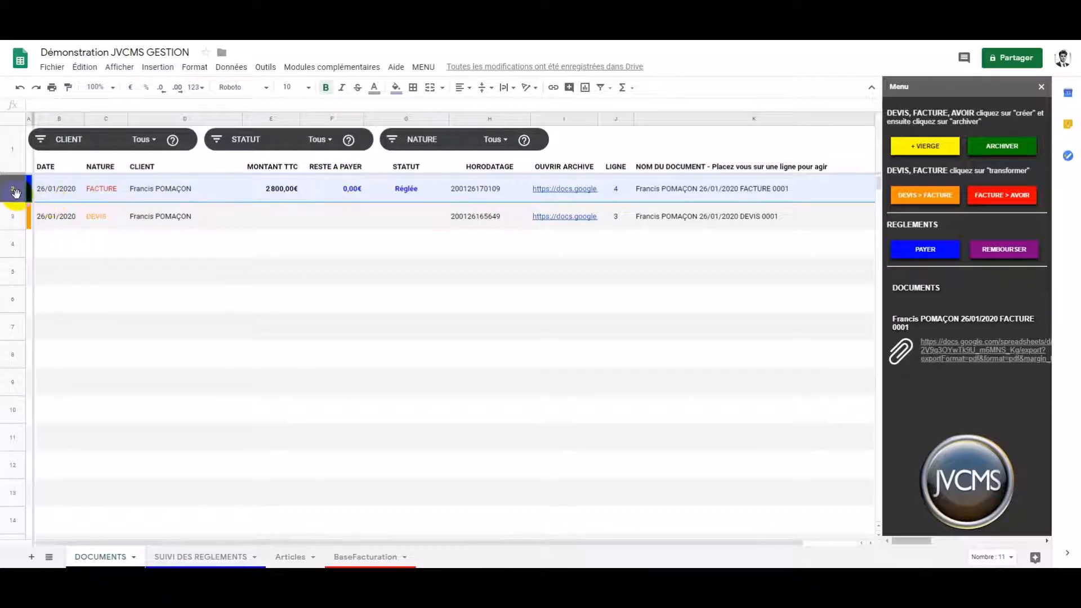
left_click(942, 254)
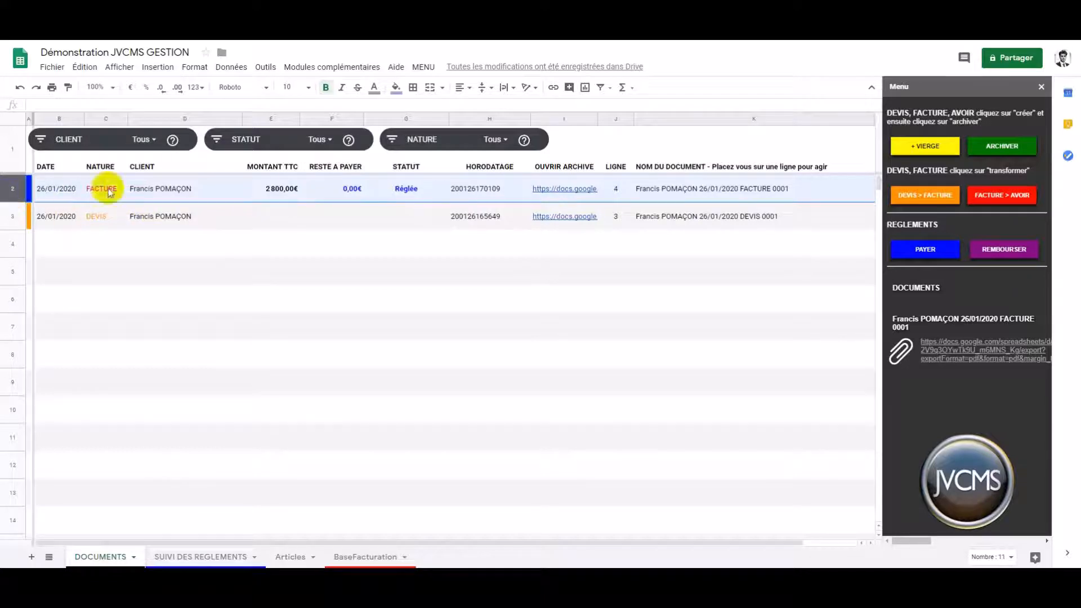
left_click(1020, 198)
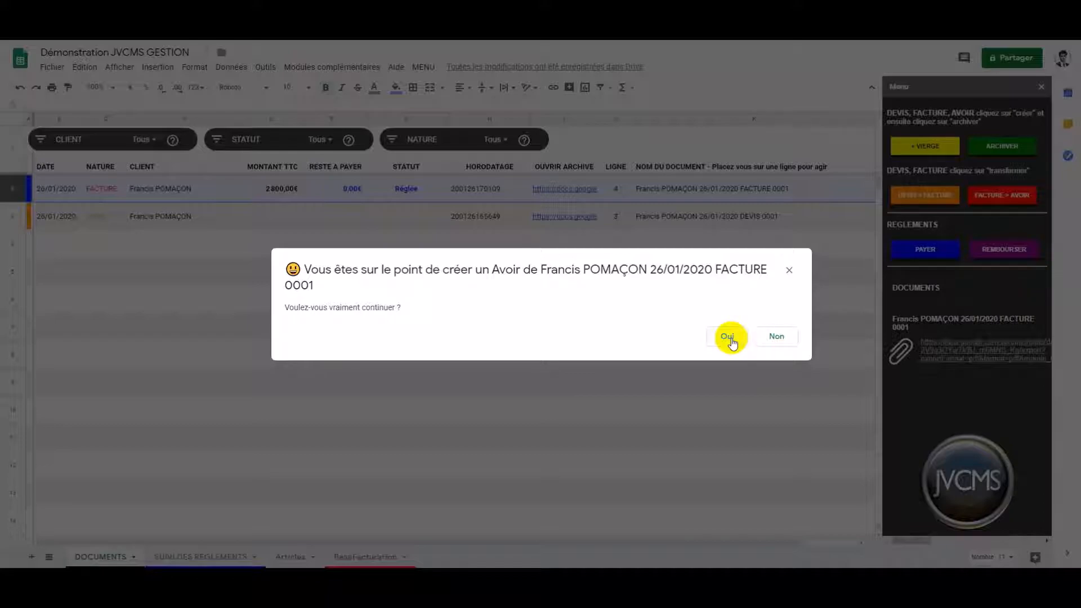
left_click(728, 336)
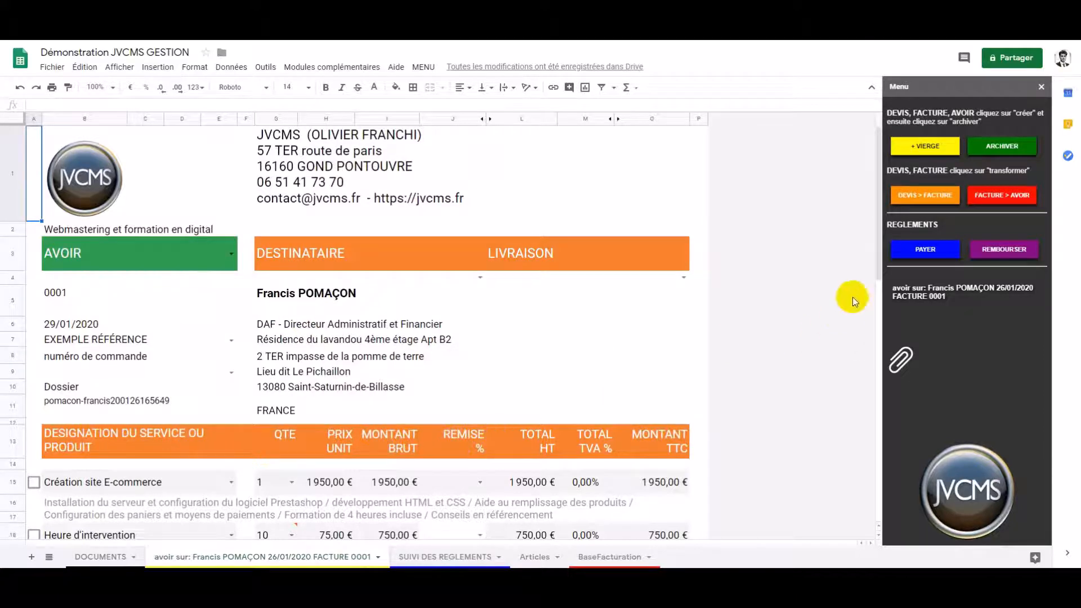
left_click_drag(879, 245, 880, 292)
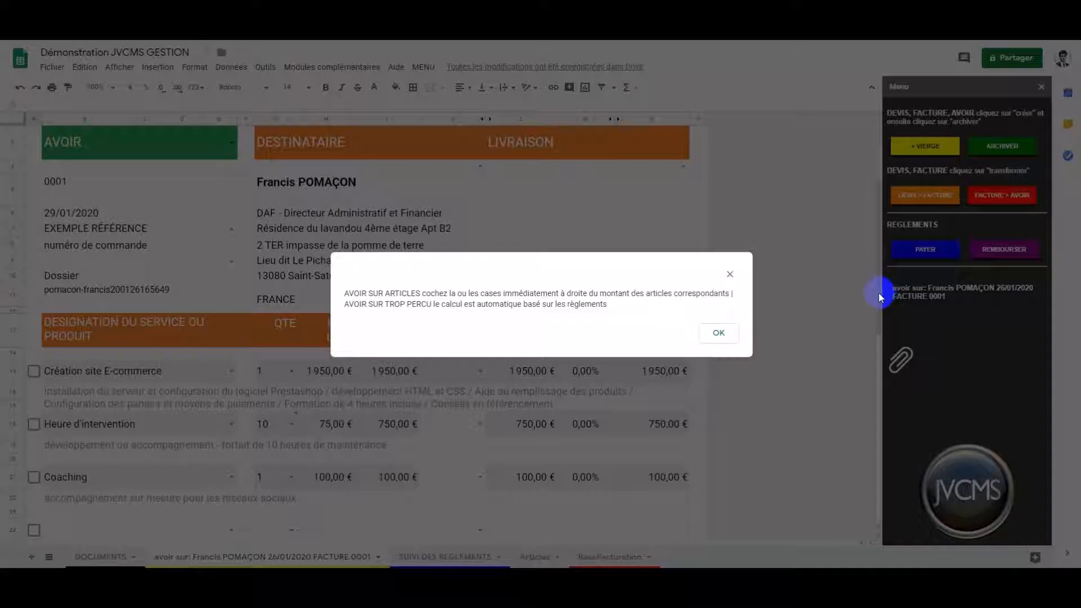
left_click(718, 333)
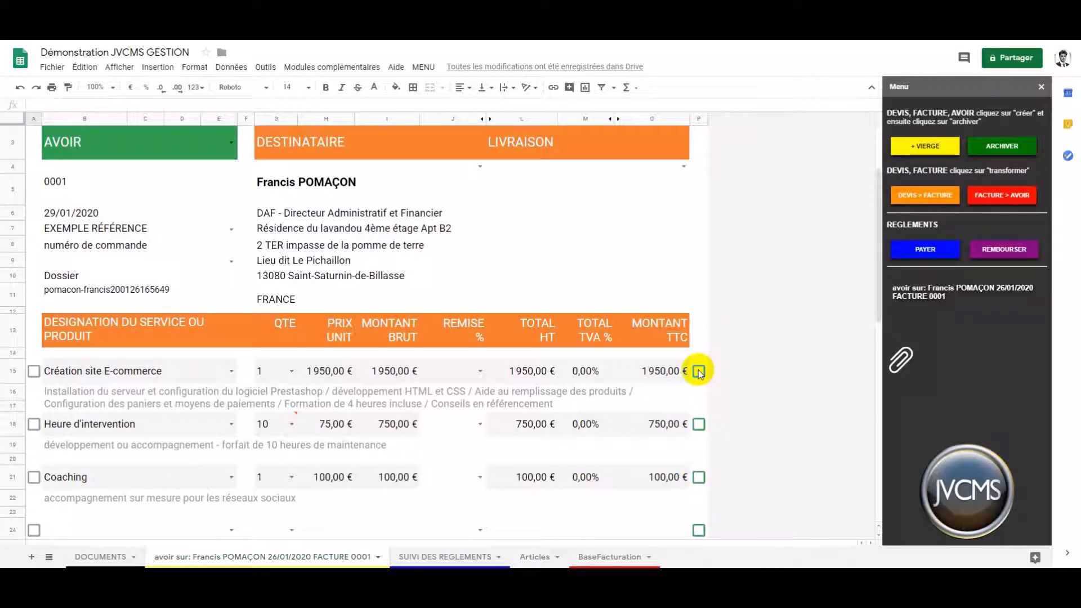
Mark the Coaching item for credit and check the credit note's amount, source invoice and initial invoice total
left_click(698, 477)
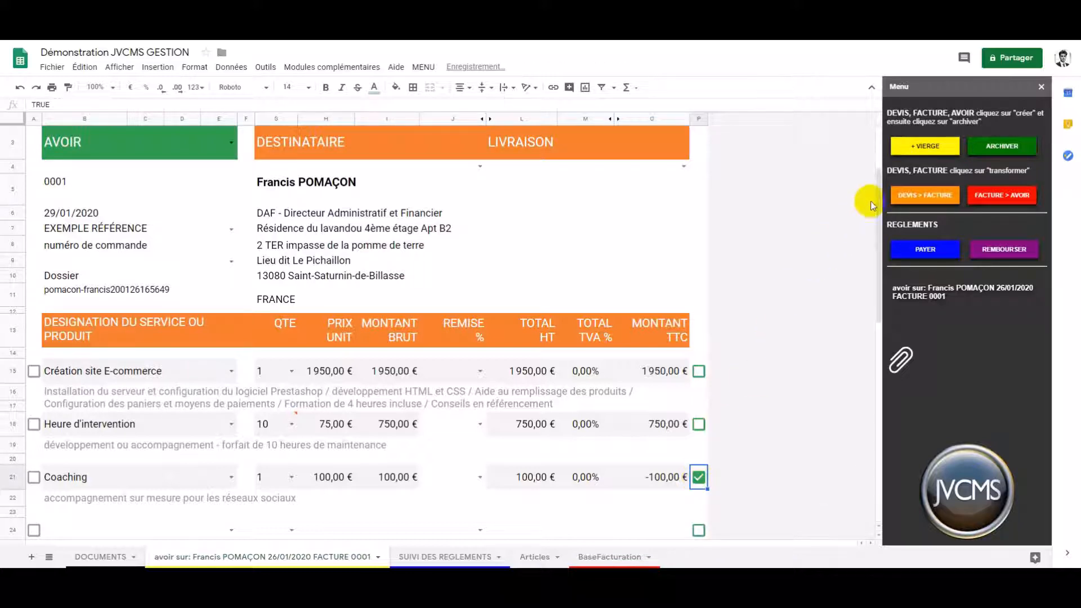
left_click_drag(879, 194, 895, 337)
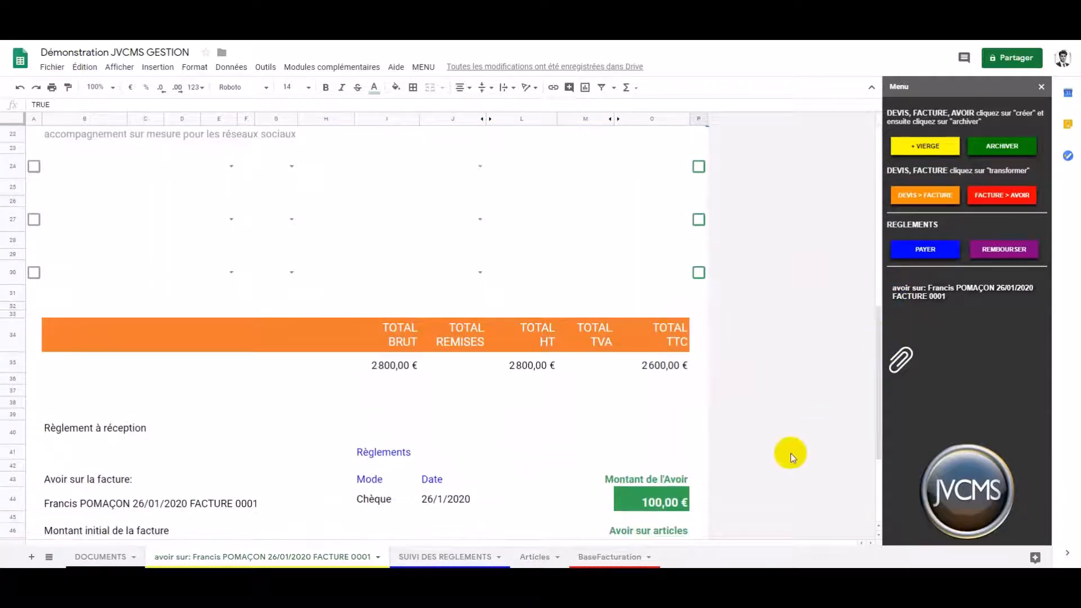
left_click(619, 499)
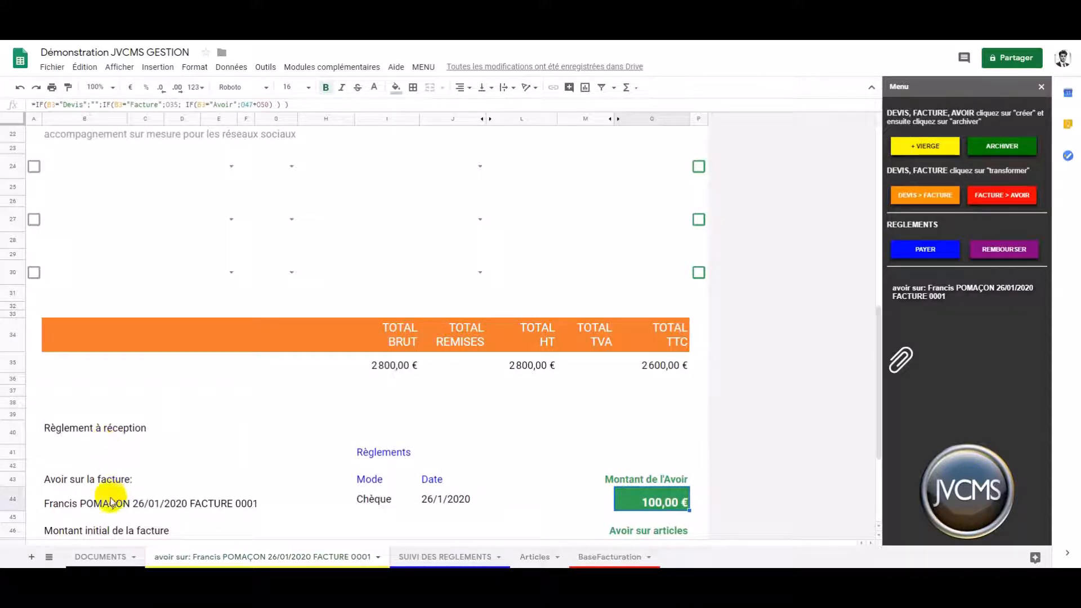
left_click_drag(880, 337, 874, 369)
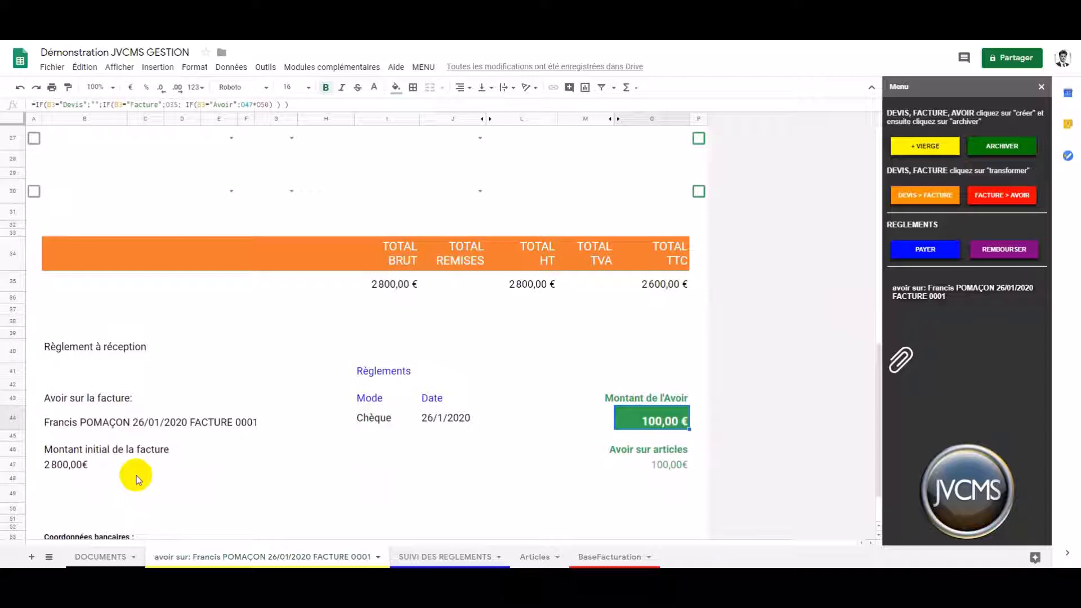
left_click(53, 426)
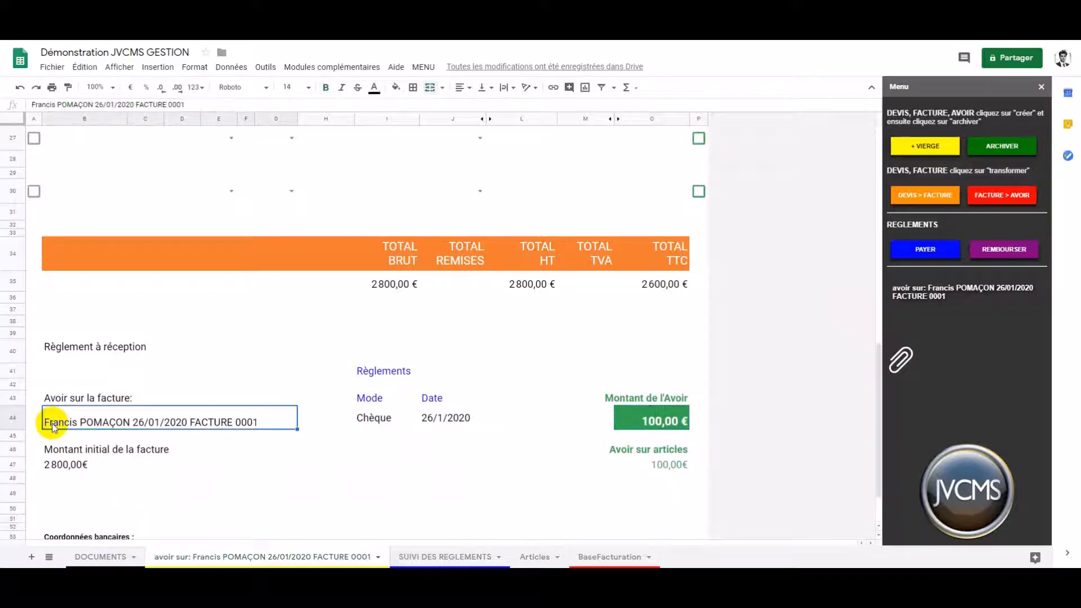
left_click(54, 466)
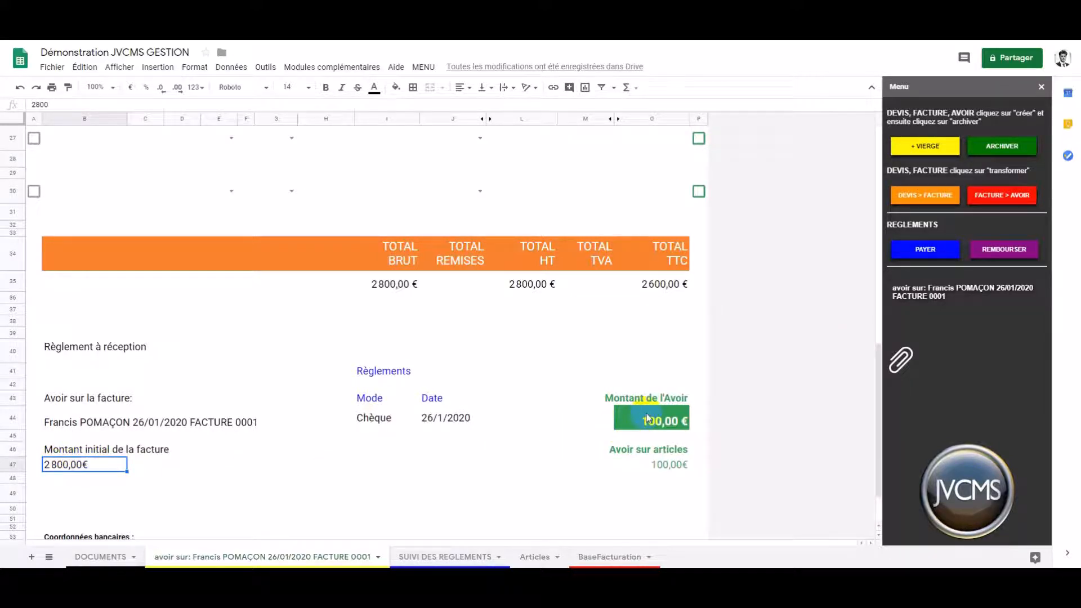
Delete the credit note sheet created from the invoice
left_click(379, 557)
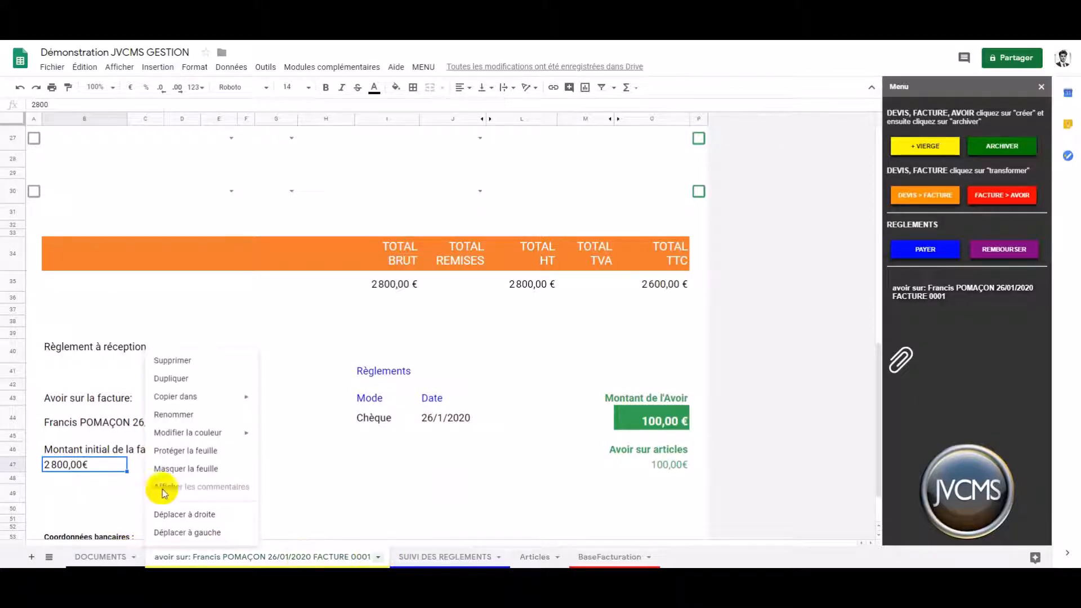
left_click(190, 362)
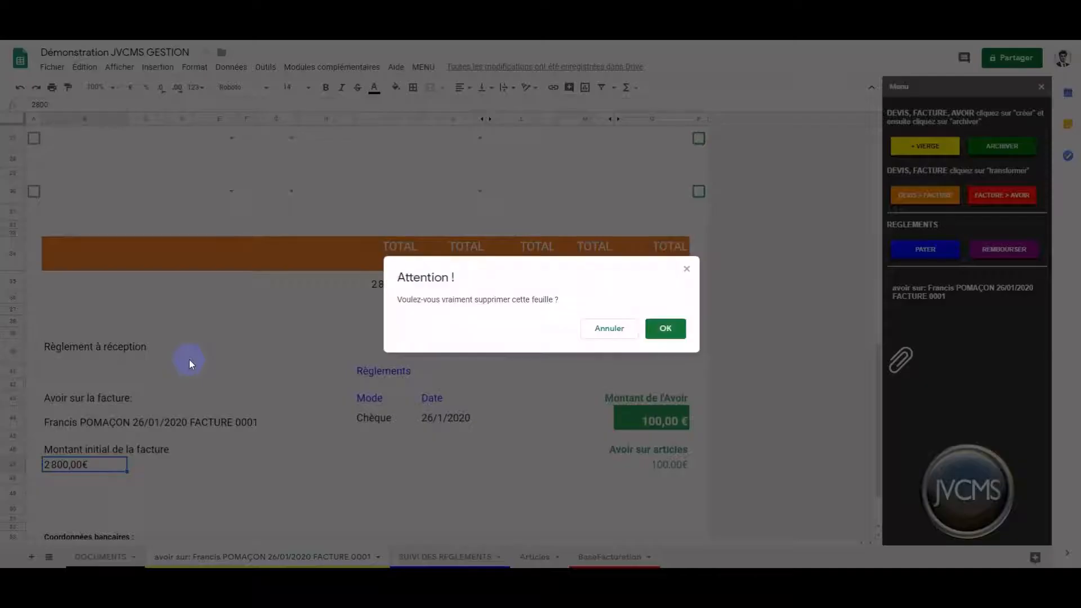
left_click(670, 329)
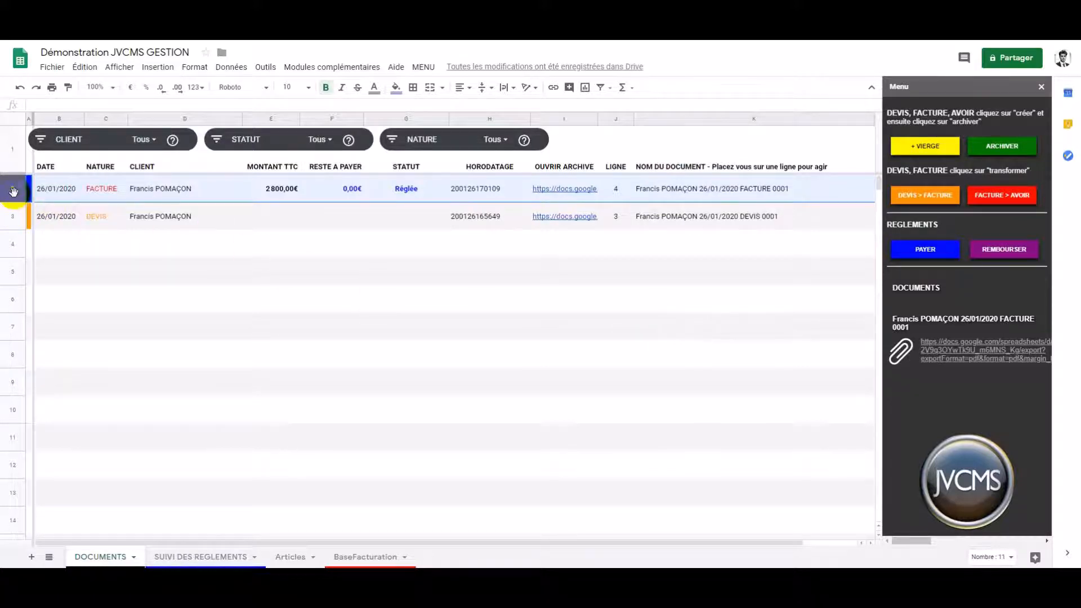
Record an additional Virement payment of 800 dated 29/01/2020 on the 26/01/2020 invoice
left_click(912, 250)
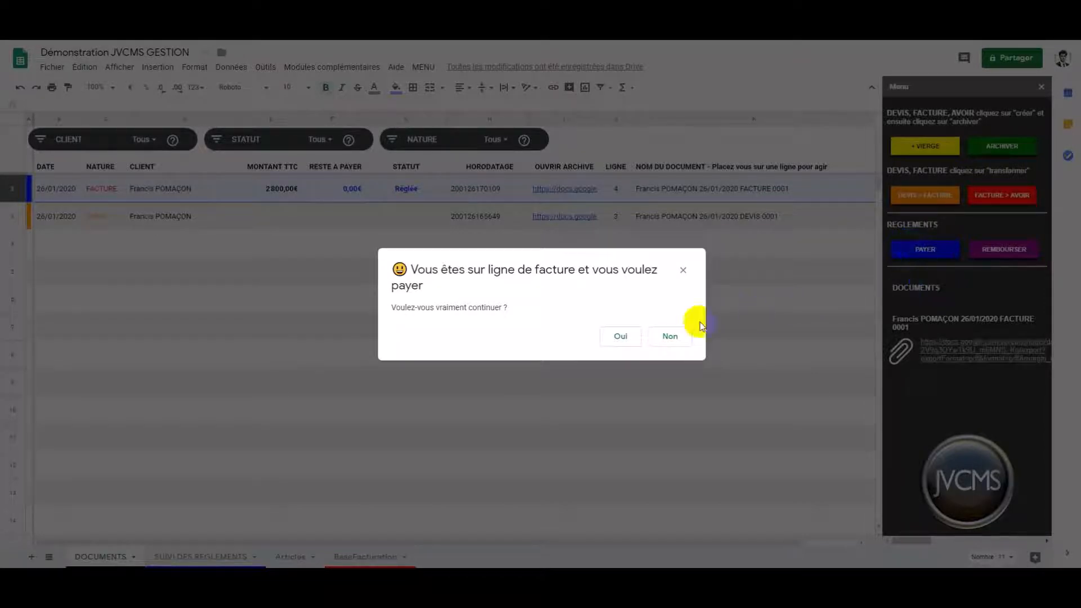
left_click(607, 338)
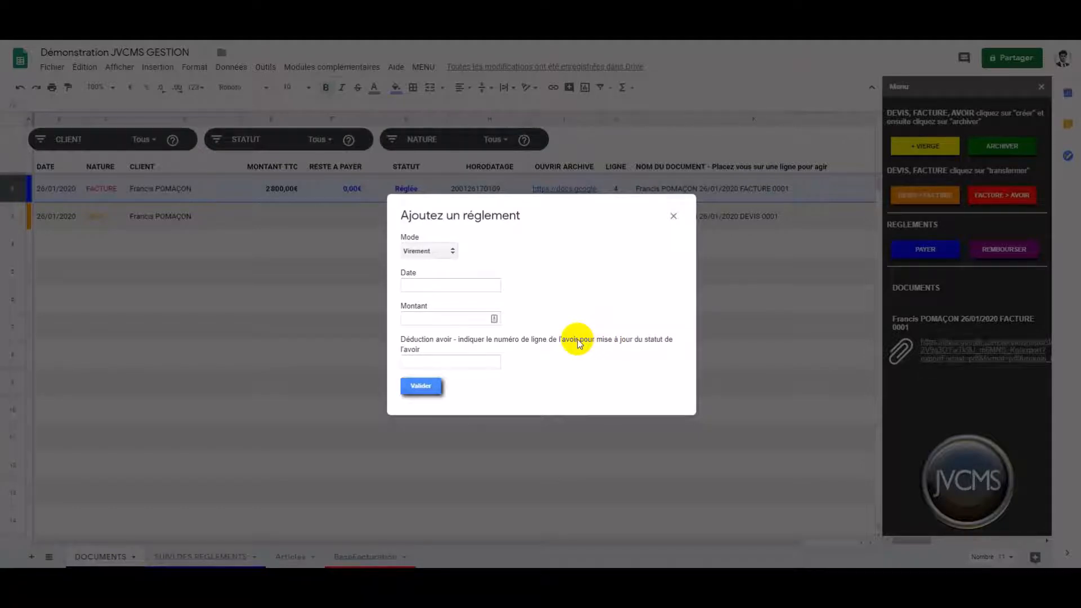
left_click(449, 285)
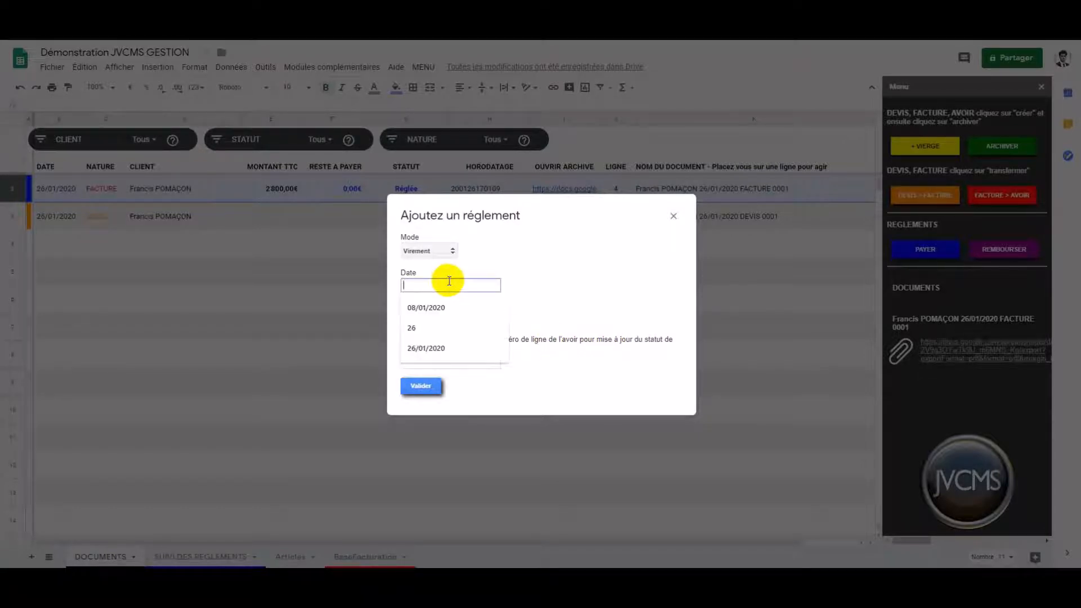
type("29")
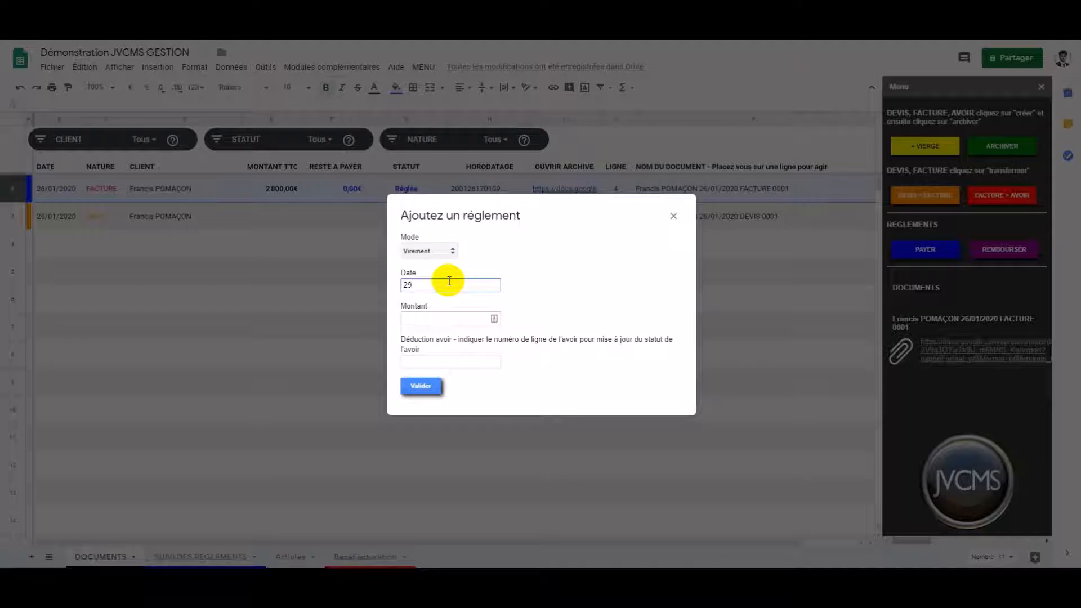
type("/01/2020")
left_click(478, 319)
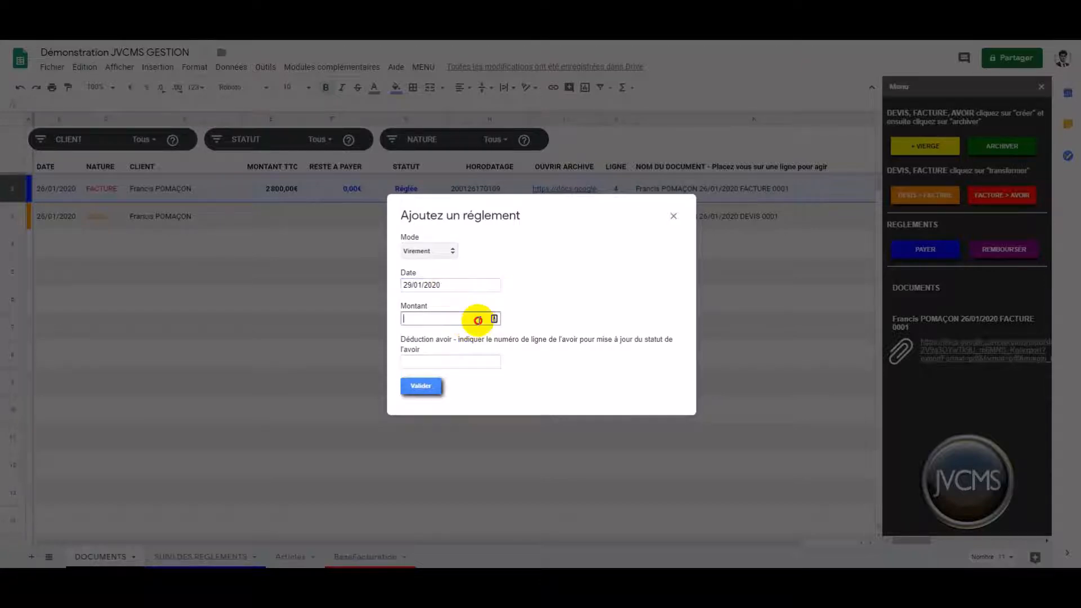
type("800")
left_click(433, 390)
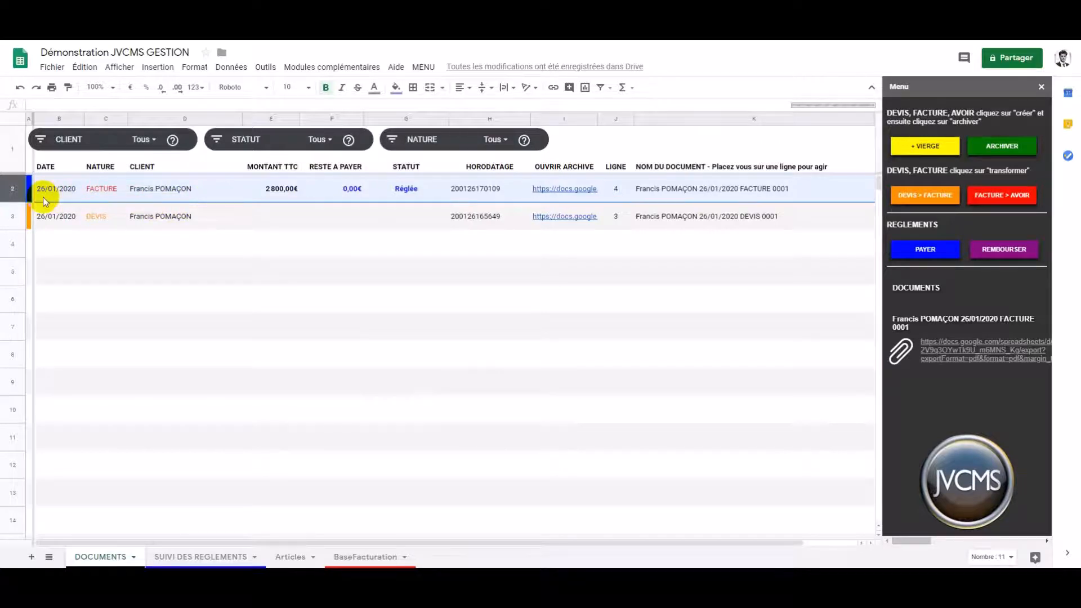
Create a credit note from the overpaid invoice in the documents list and dismiss the instructions on articles and overpayment
left_click(427, 164)
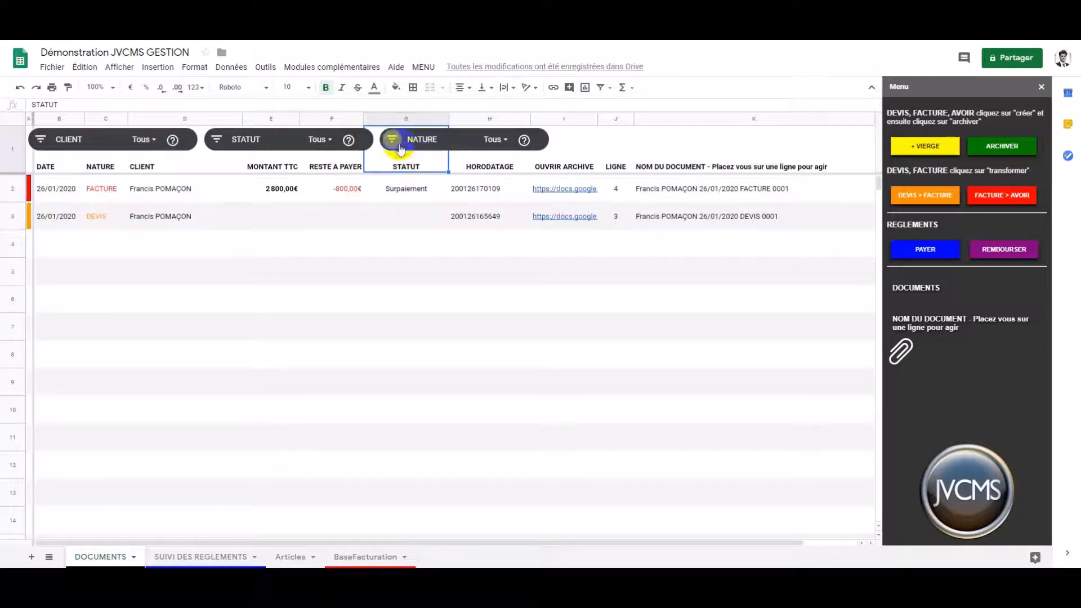
left_click(7, 190)
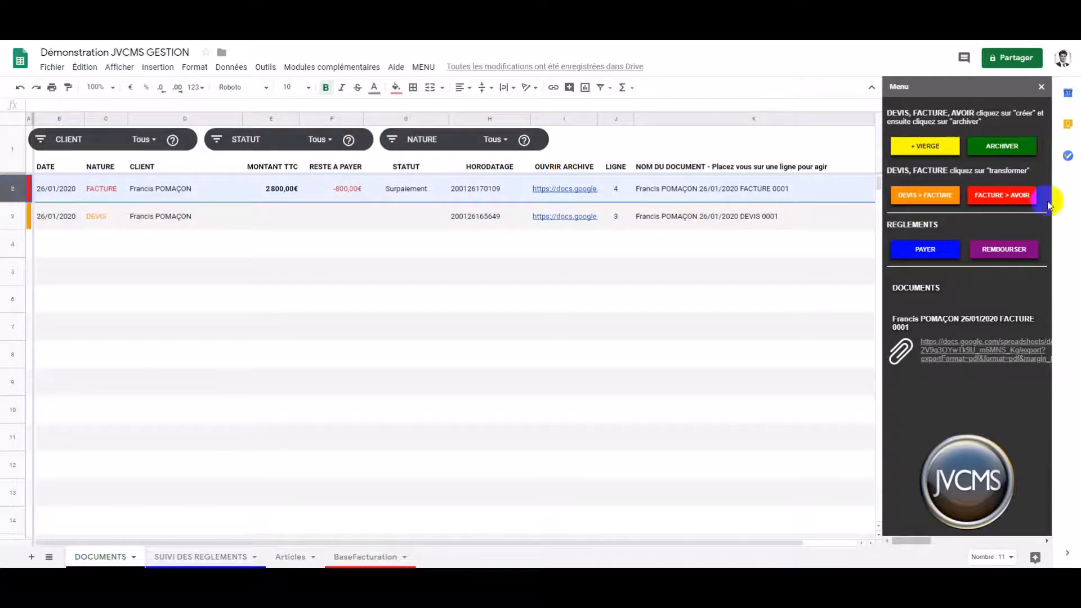
left_click(1022, 200)
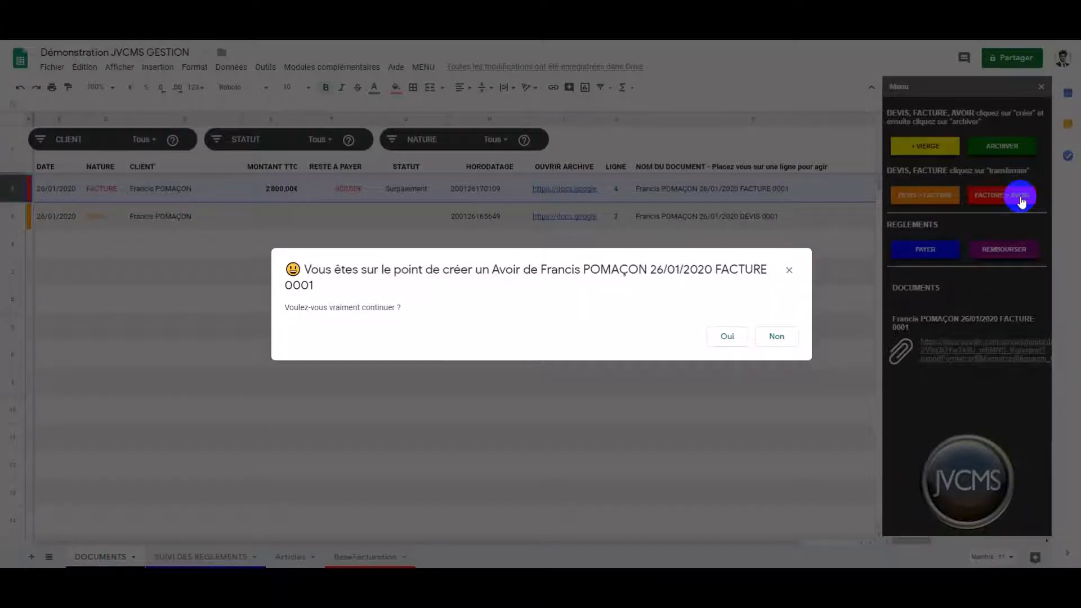
left_click(727, 336)
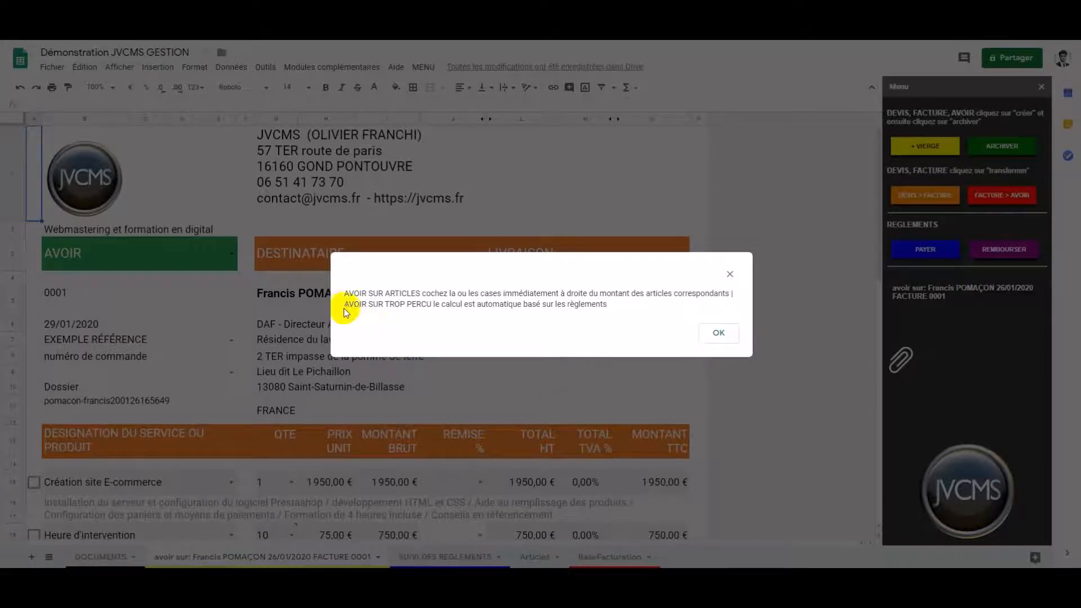
left_click_drag(343, 304, 619, 305)
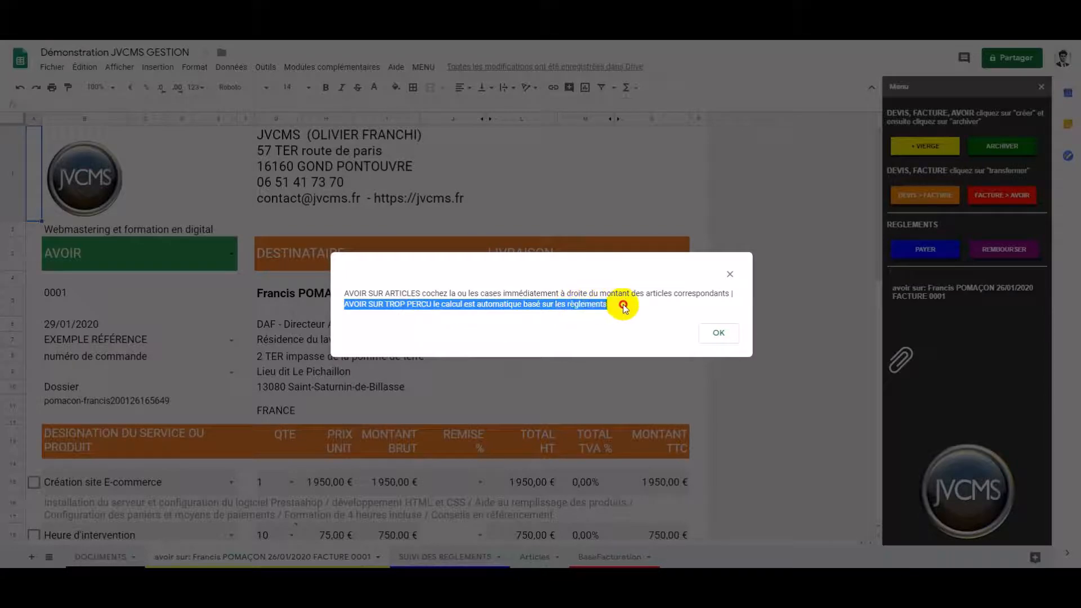
left_click(722, 333)
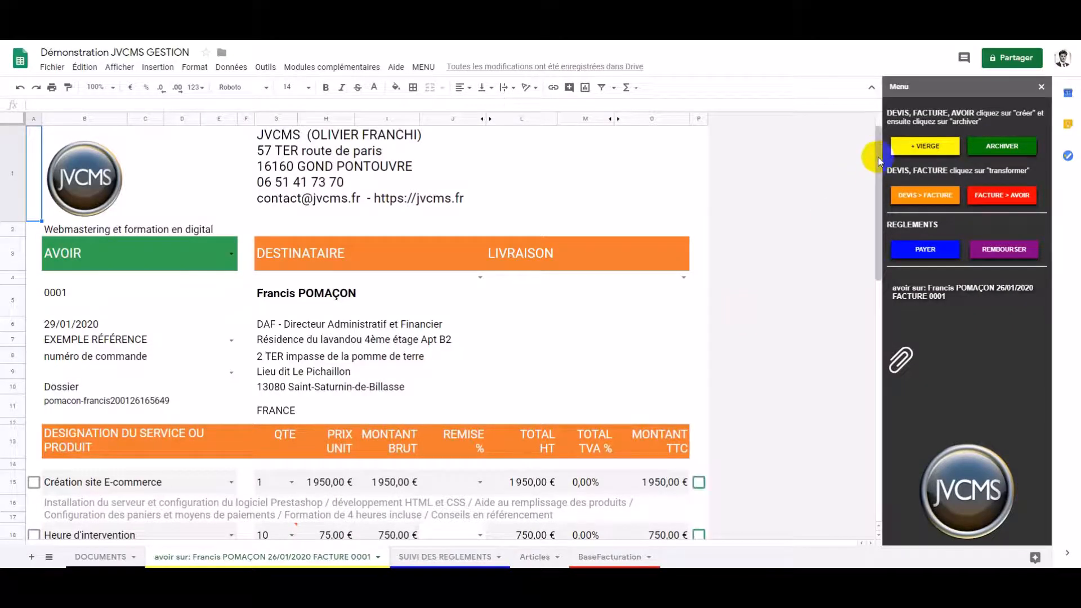
Examine the credit note's listed payments, total credit, article credit and overpayment credit
left_click_drag(877, 163, 876, 266)
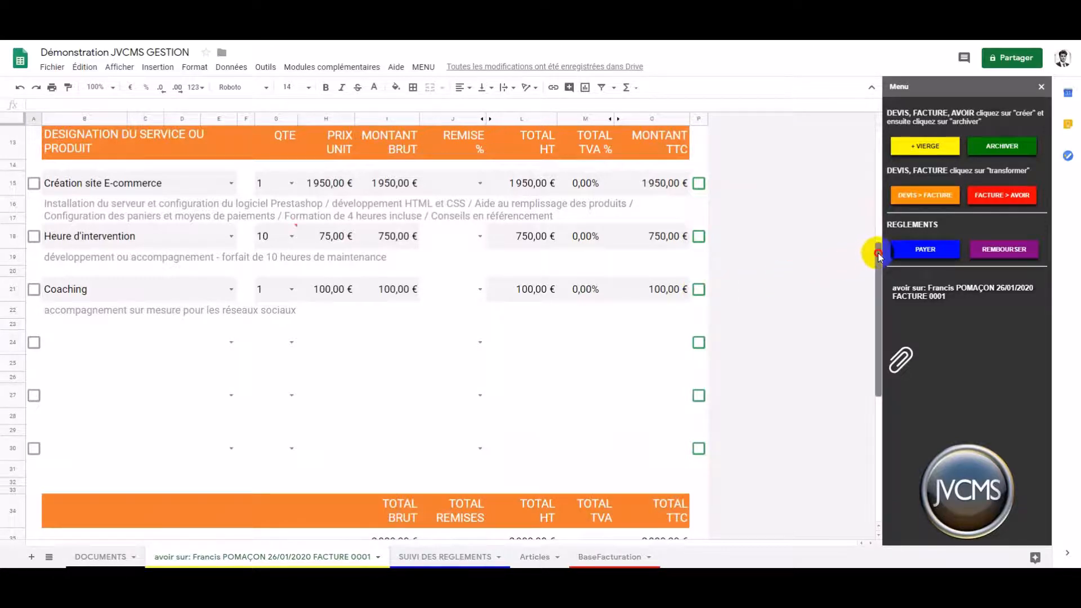
left_click_drag(879, 254, 881, 377)
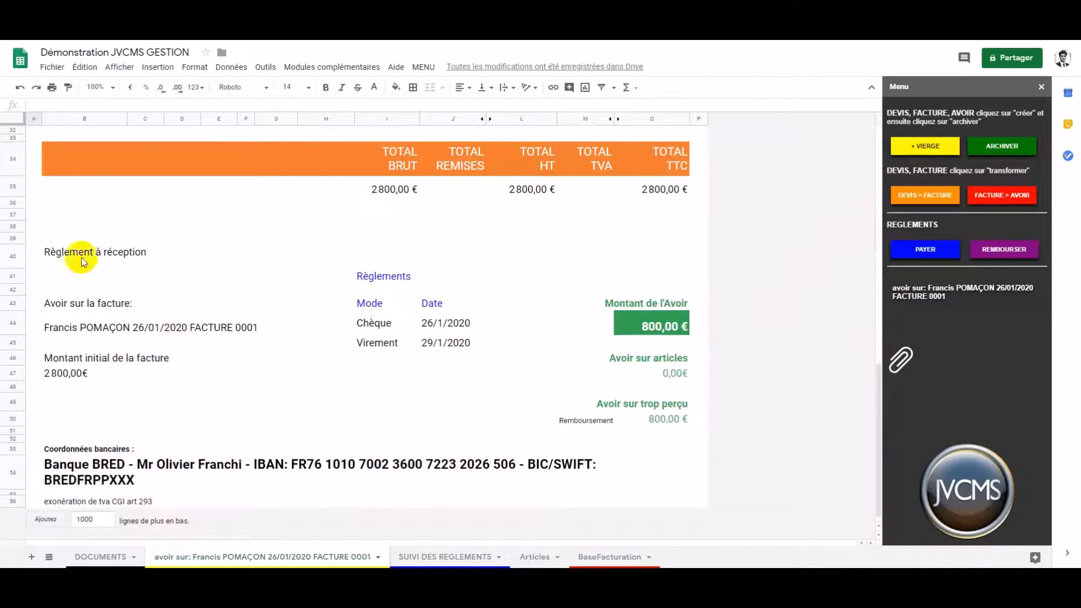
left_click(388, 323)
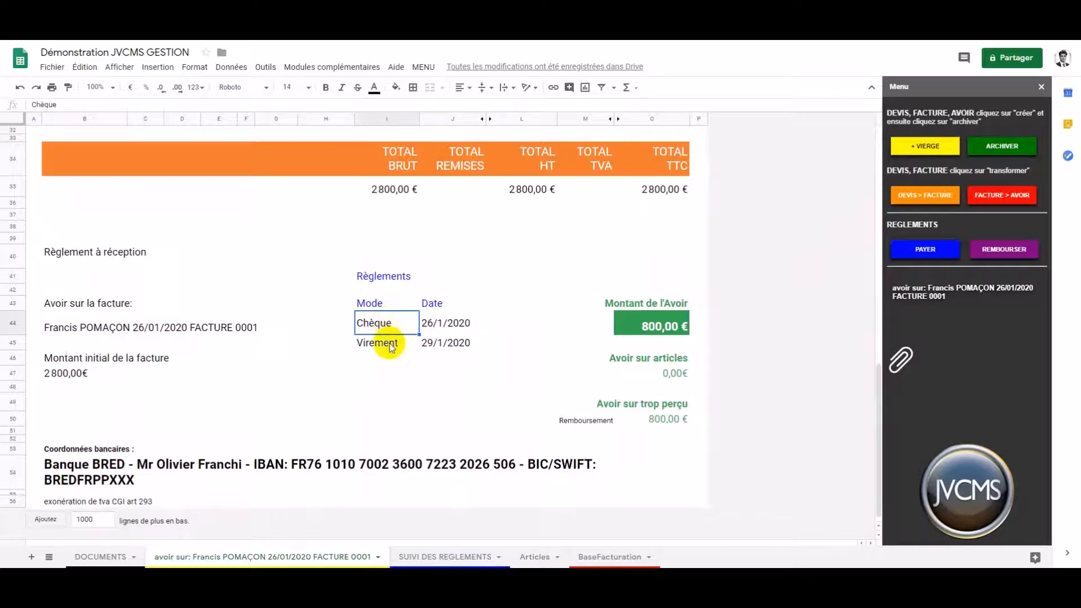
left_click(392, 344)
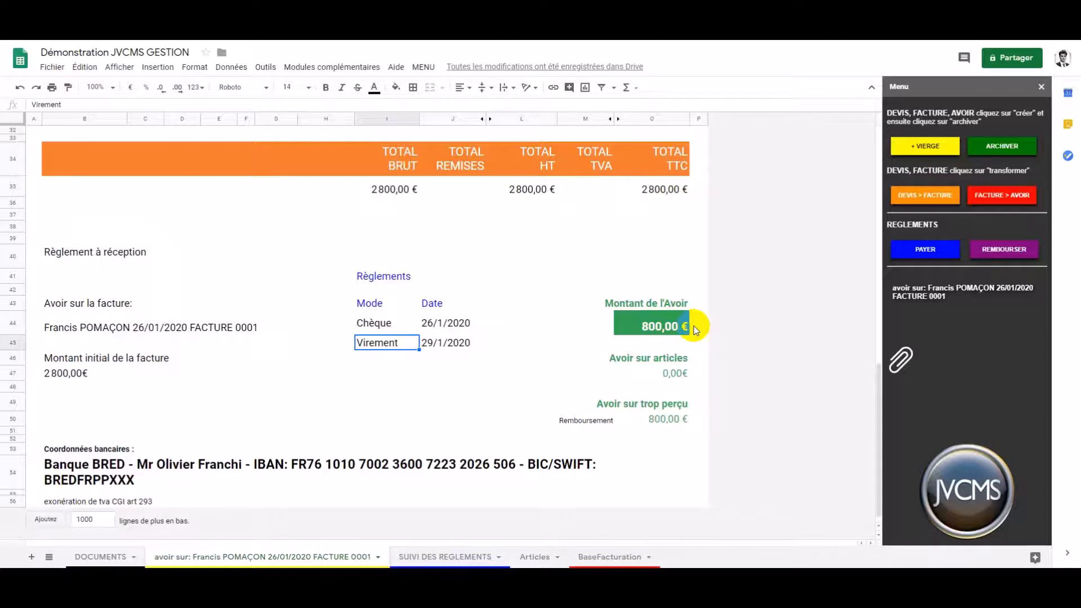
left_click(703, 421)
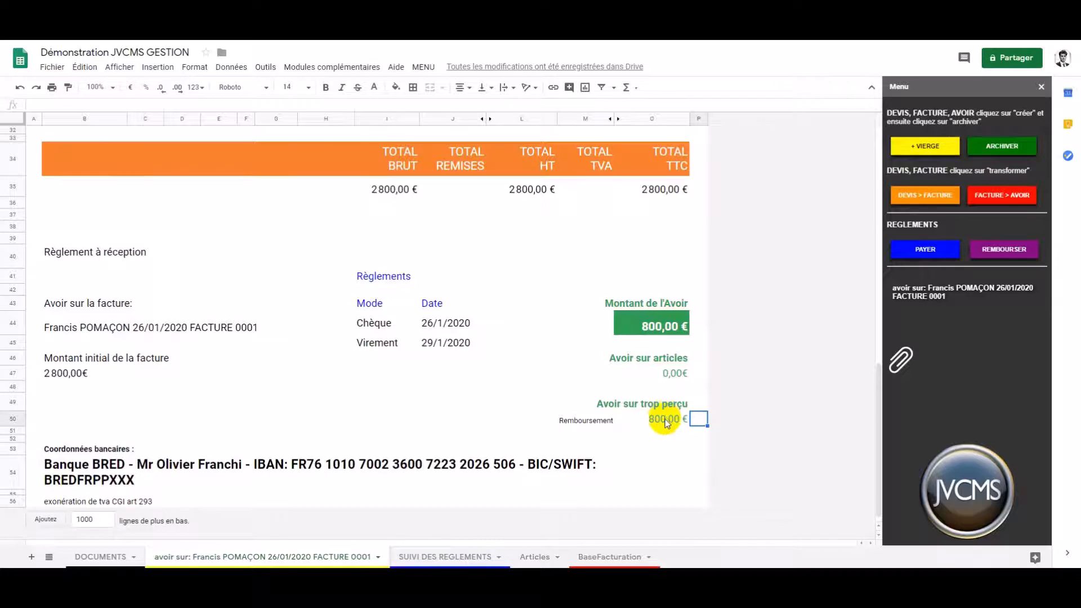
left_click(702, 374)
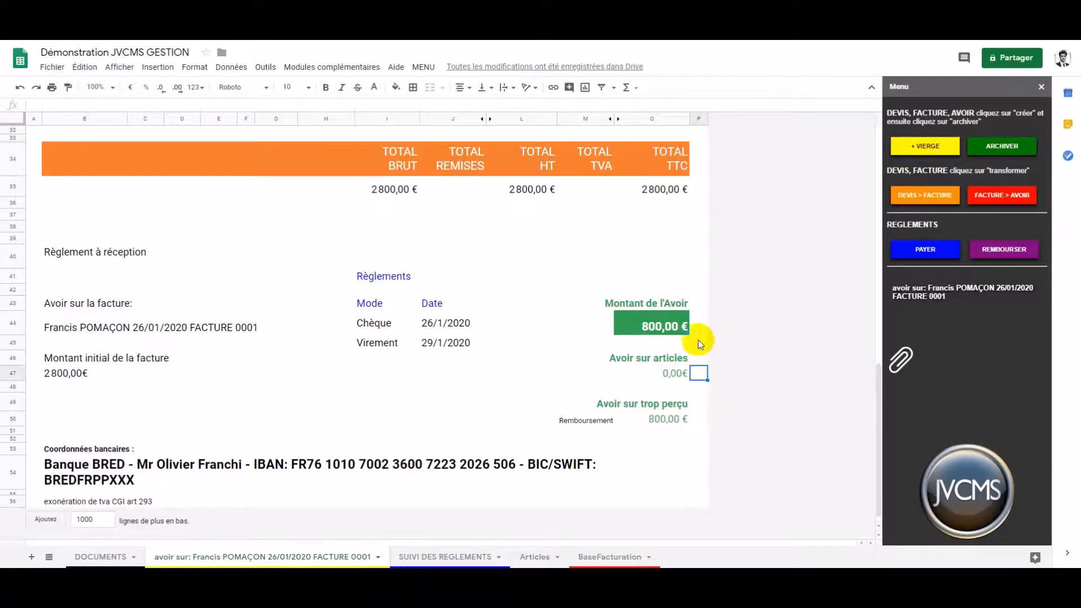
Archive the overpayment credit note and dismiss the document-ready notice offering the PDF
scroll(714, 334, "up", 7)
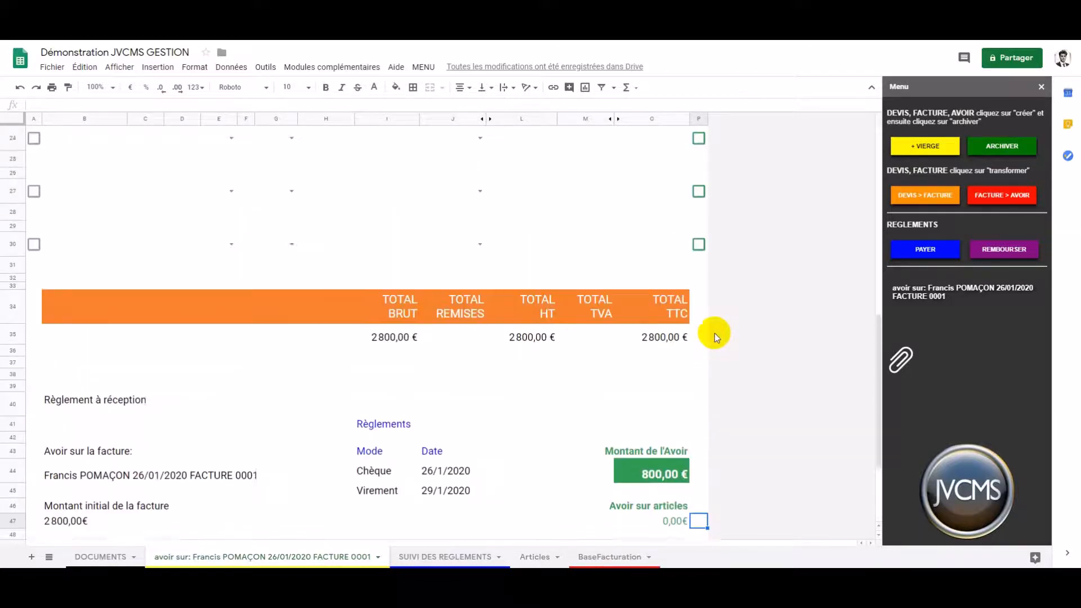
scroll(701, 334, "up", 5)
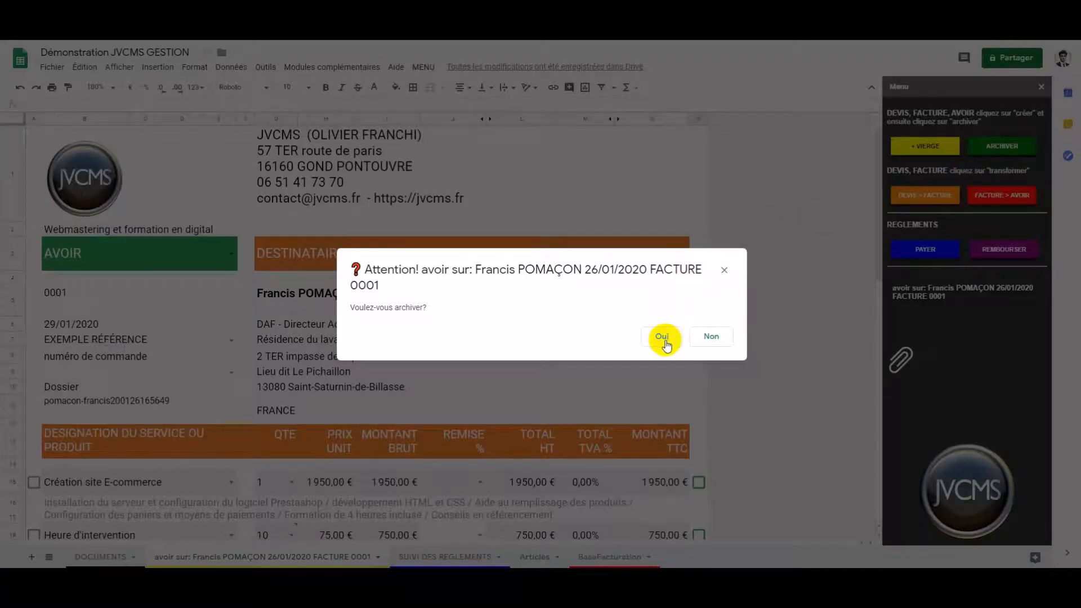
left_click(663, 338)
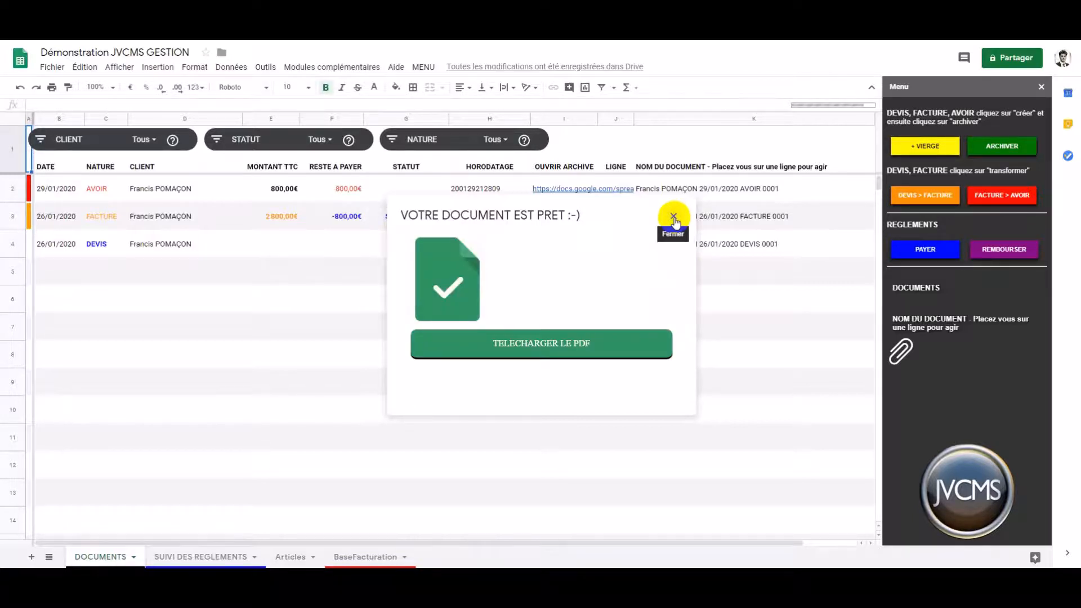
left_click(674, 218)
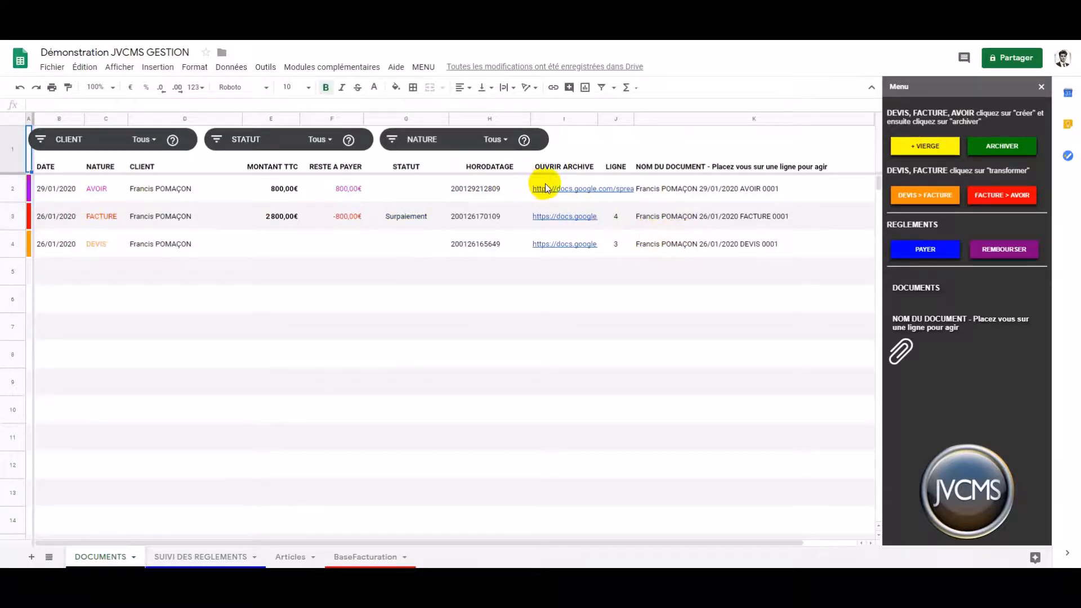
mouse_move(546, 187)
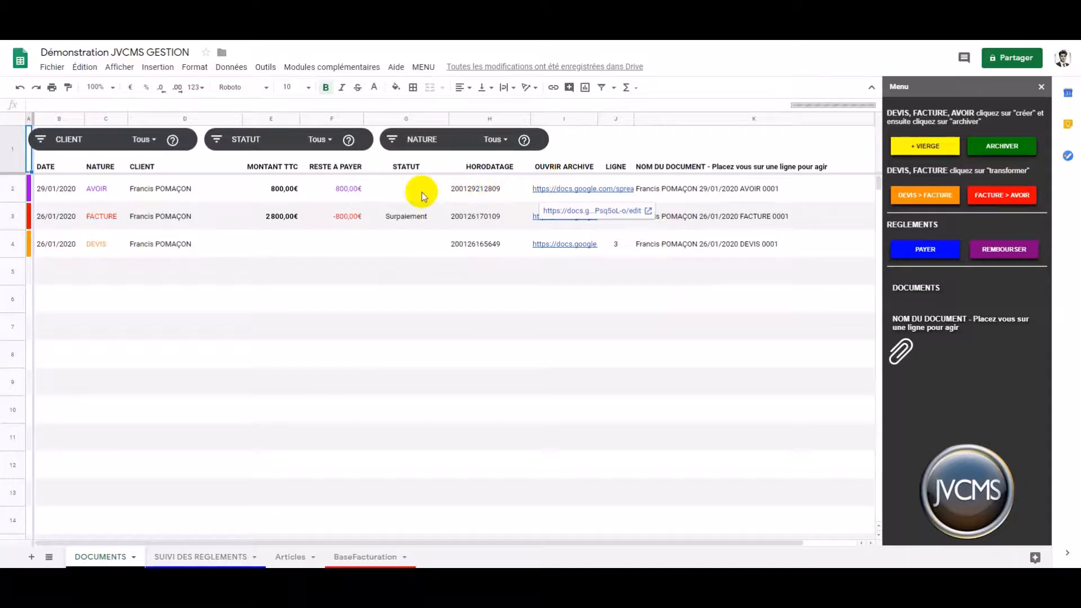
Record a Virement refund of 800 dated 29/01/2020 on the 29/01/2020 credit note in the documents list
left_click(12, 192)
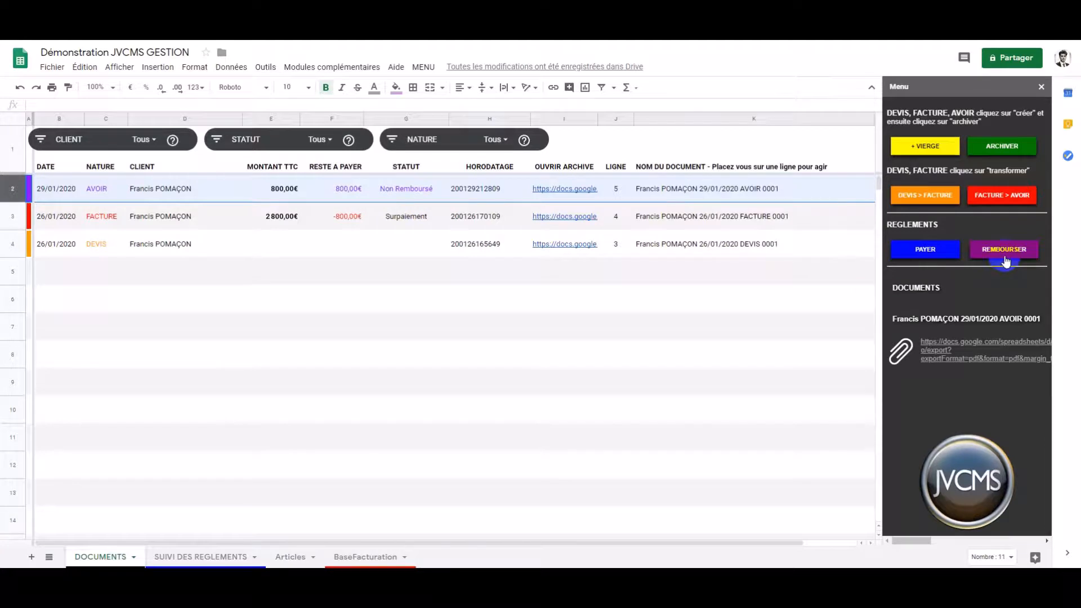
left_click(1006, 259)
left_click(1006, 256)
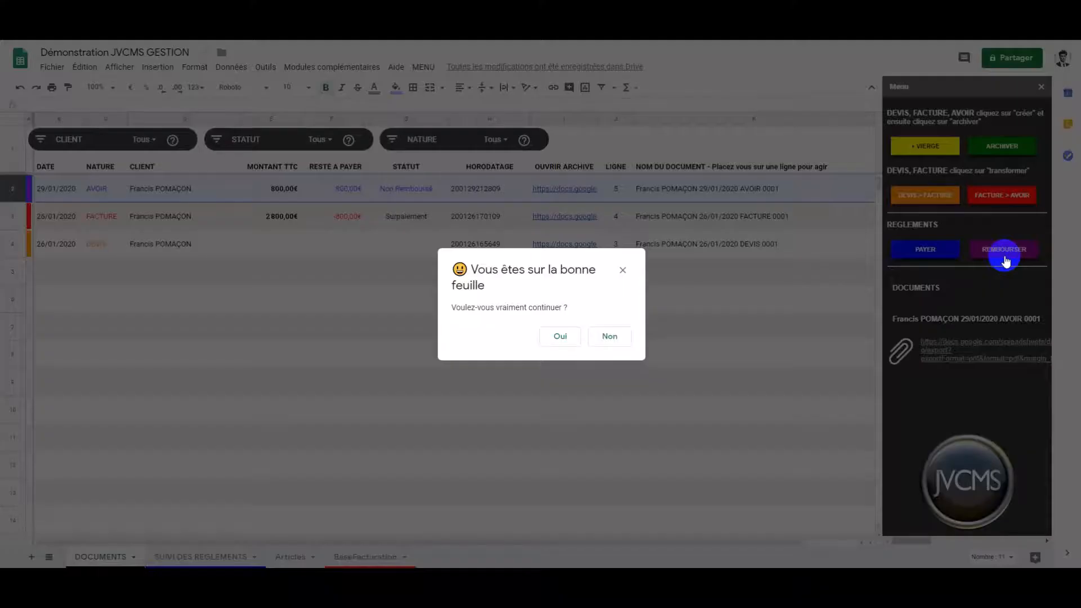
left_click(559, 336)
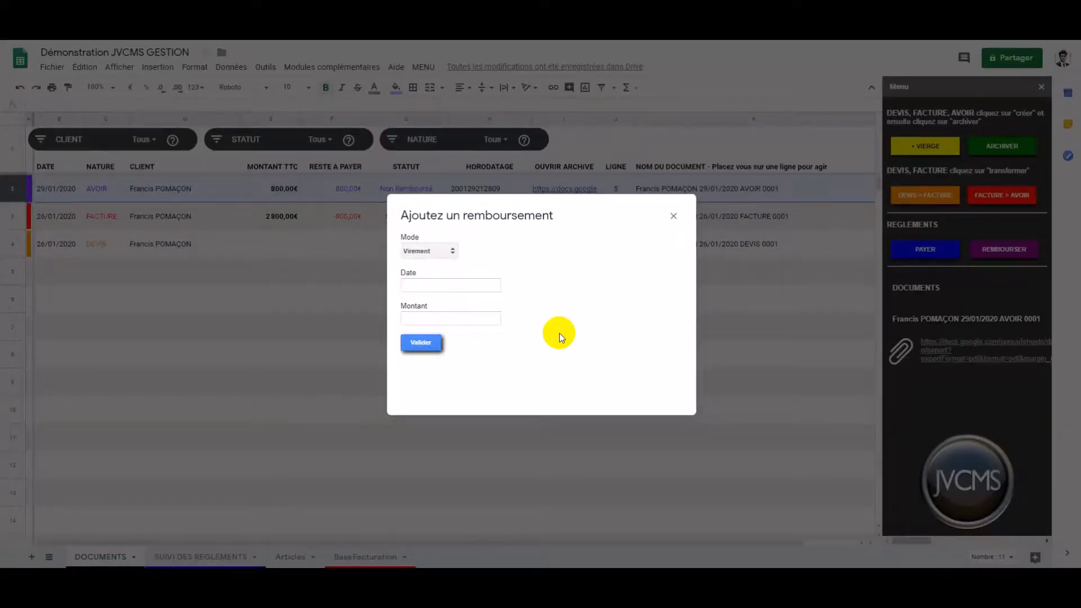
left_click(478, 287)
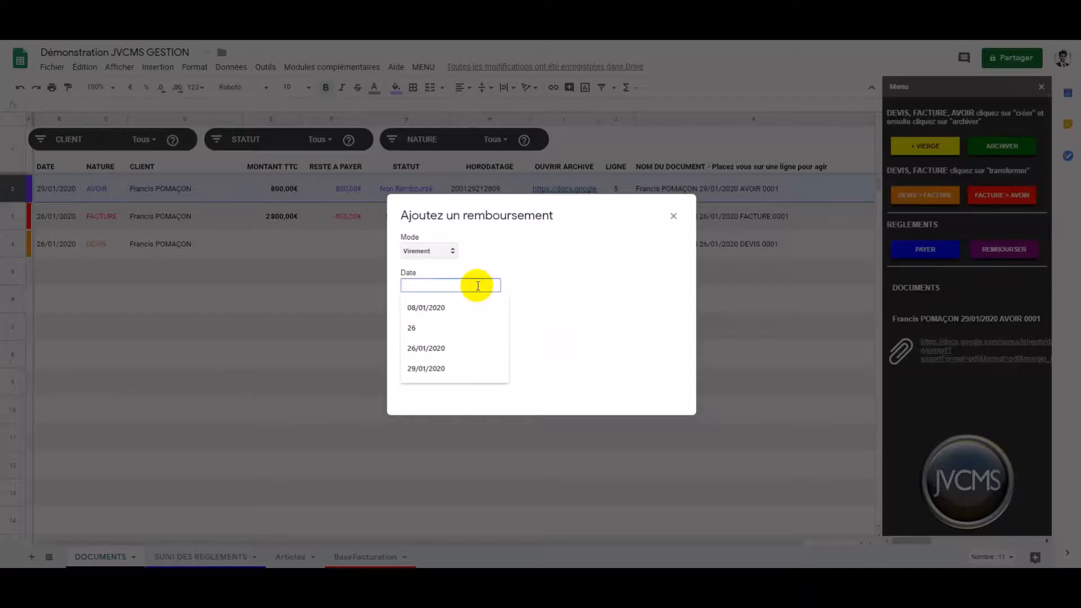
left_click(483, 368)
left_click(473, 318)
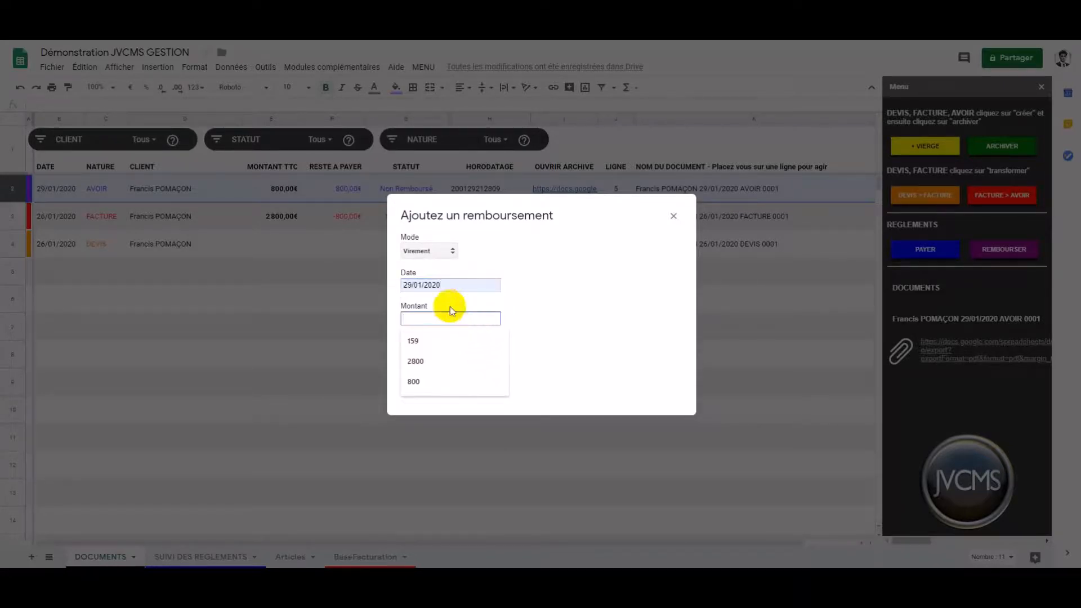
left_click(457, 380)
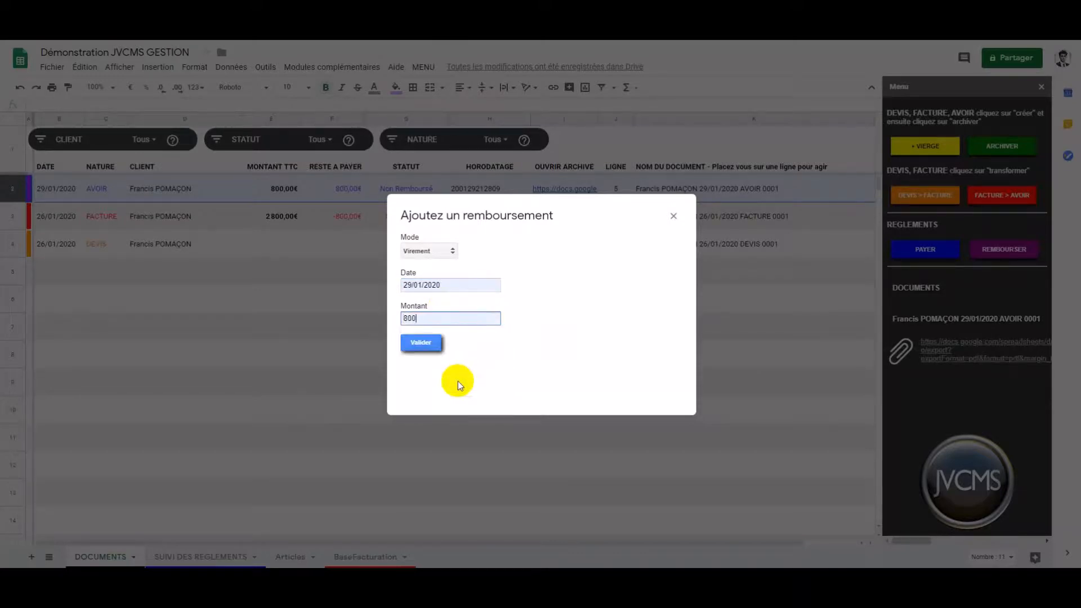
left_click(430, 347)
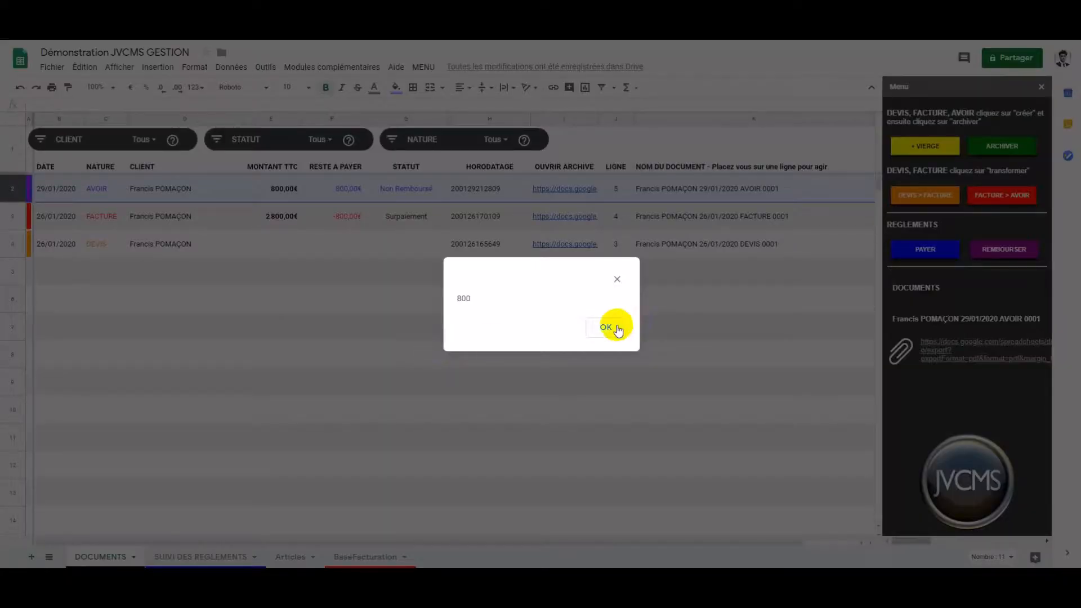
left_click(607, 327)
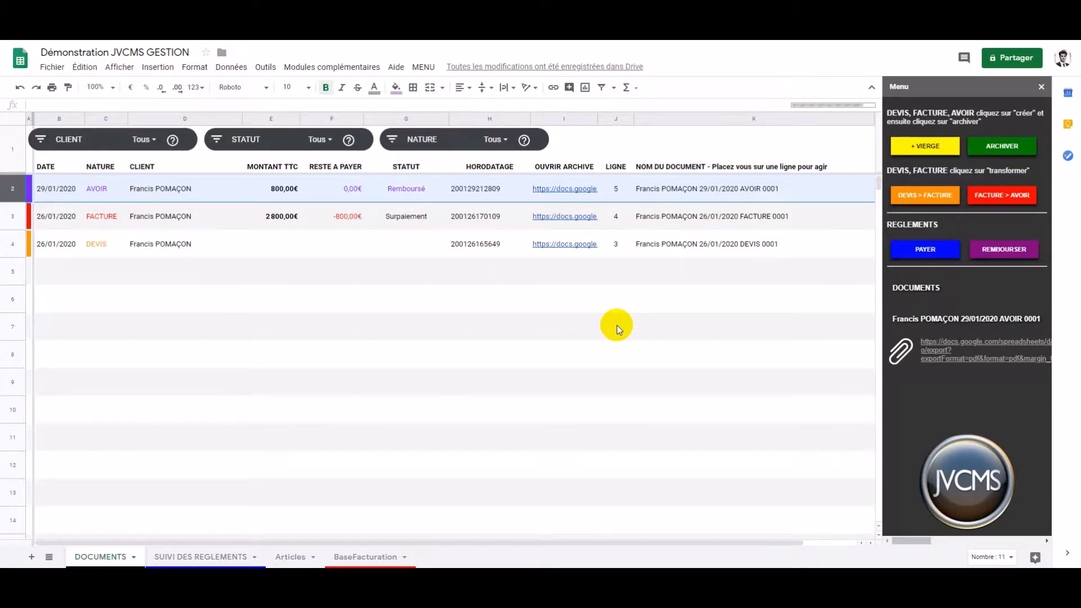
Examine the credit note, invoice and quote rows in SUIVI DES REGLEMENTS, including the invoice's payment instalments
left_click(215, 557)
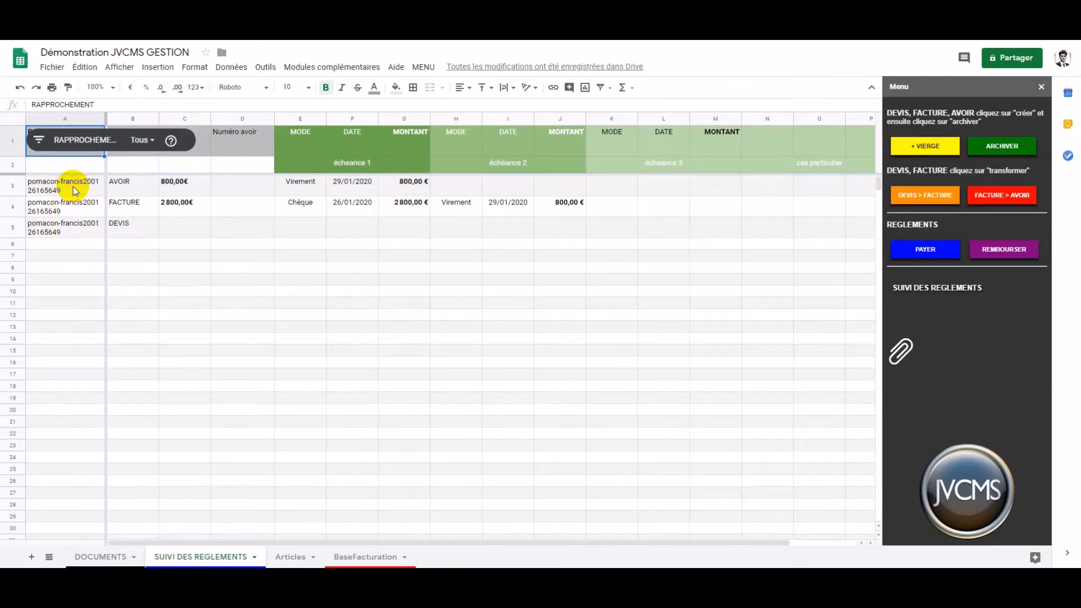
left_click(14, 207)
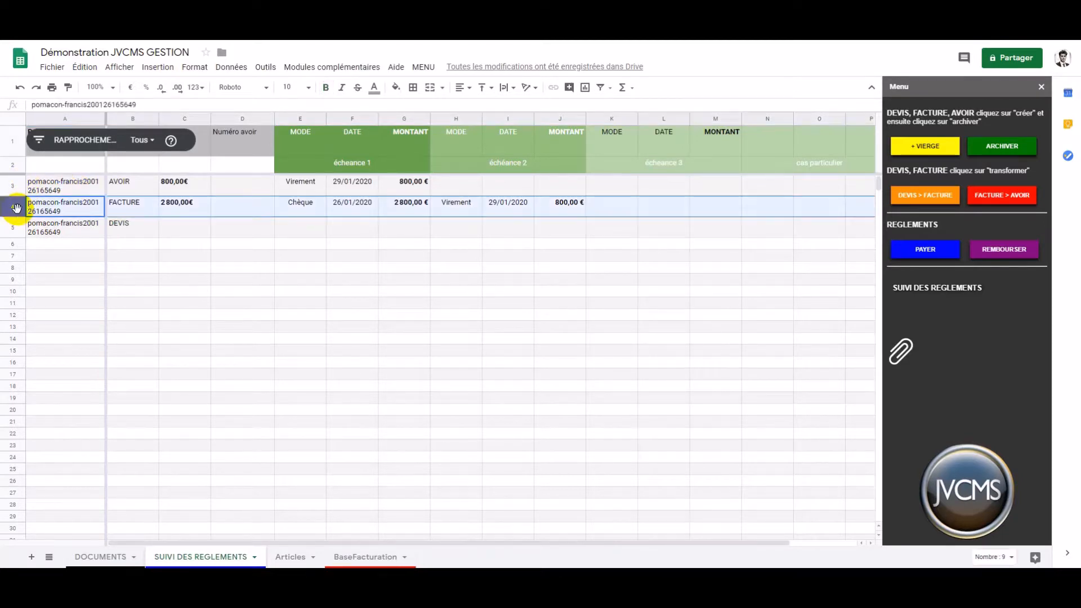
left_click(309, 211)
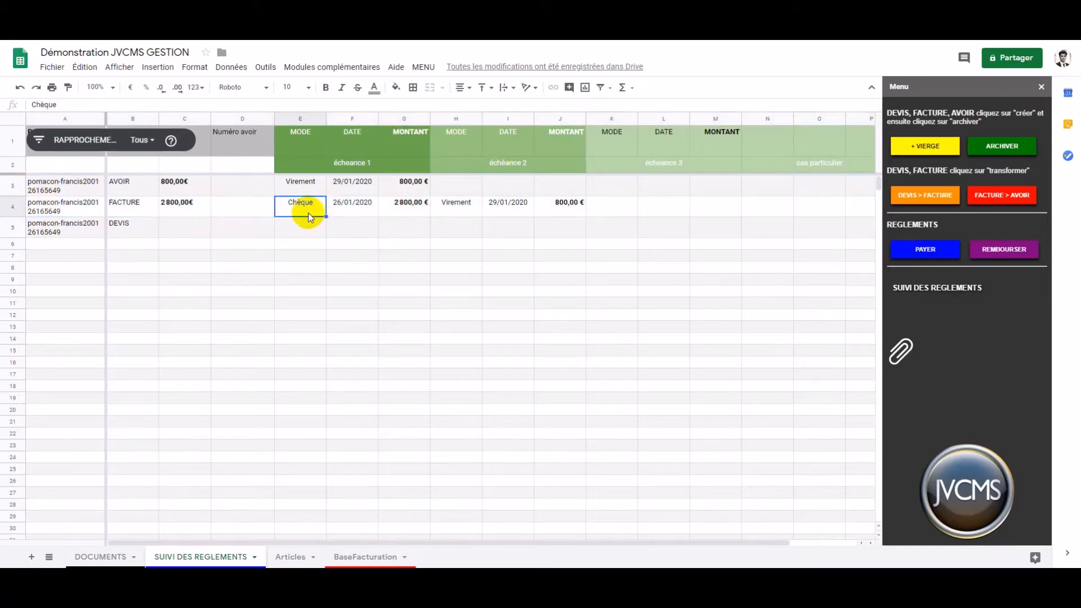
left_click(452, 208)
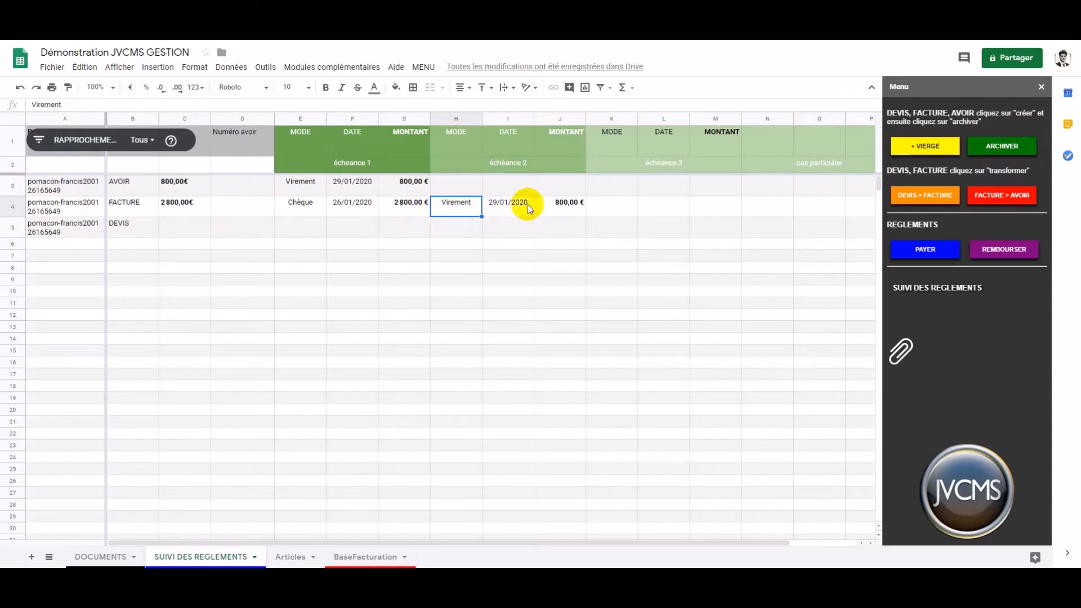
left_click(603, 203)
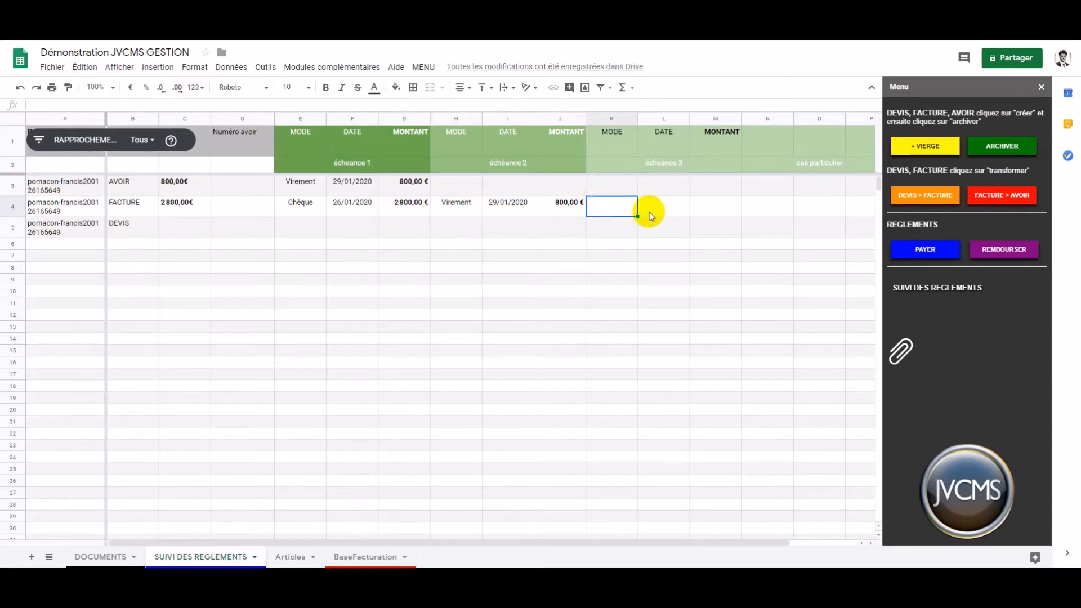
left_click(776, 206)
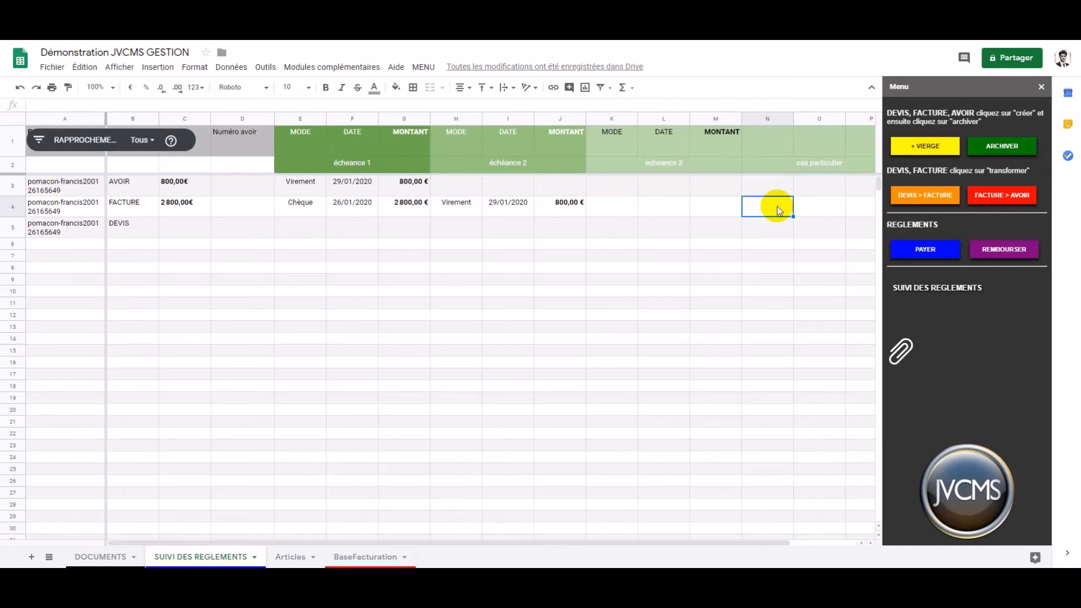
left_click(141, 228)
left_click(146, 198)
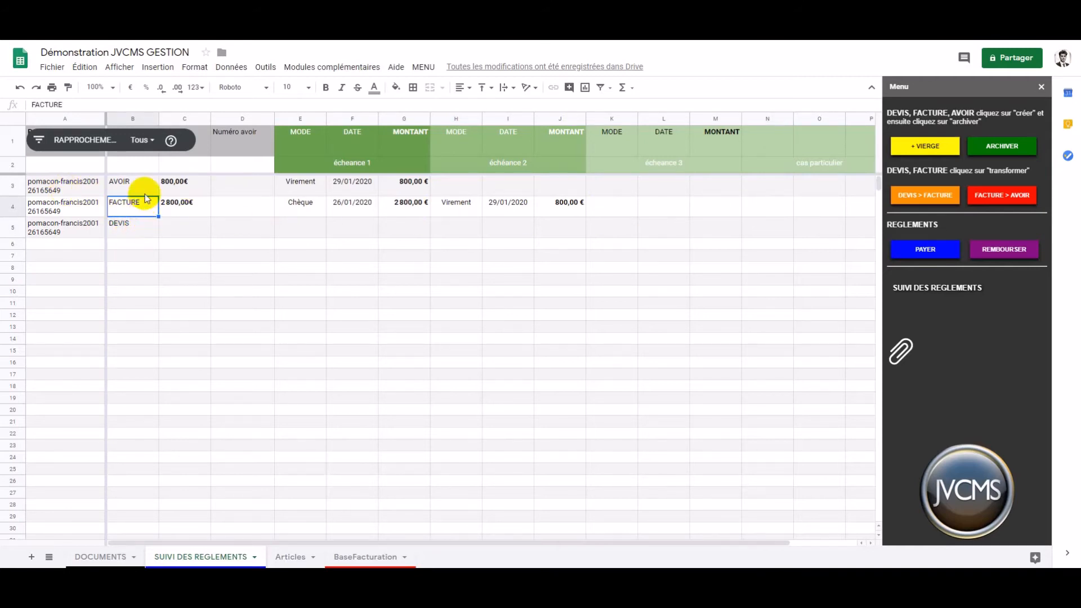
left_click(145, 188)
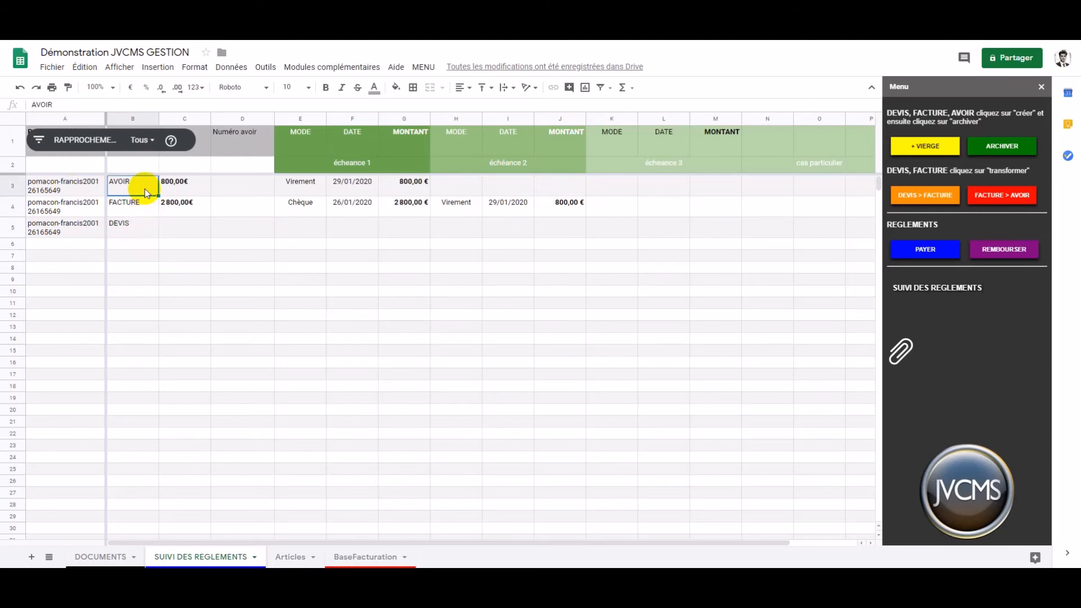